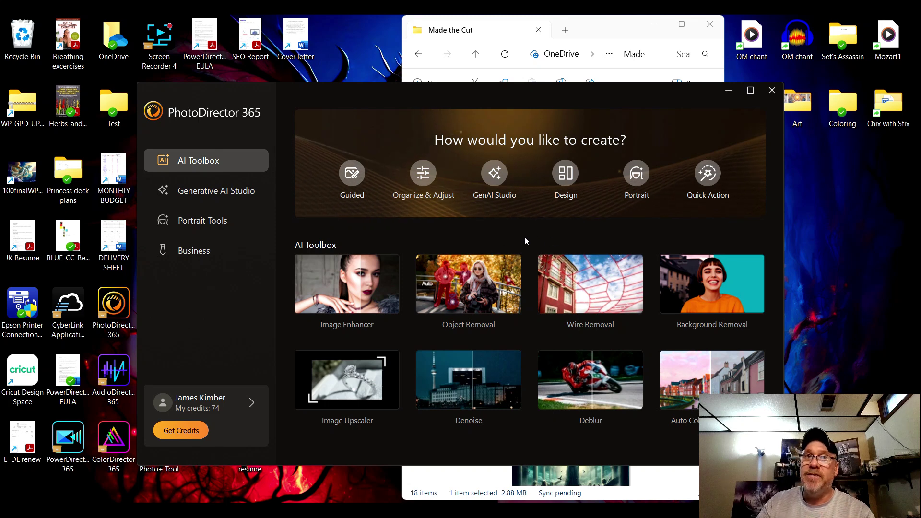
Start the Image Upscaler and import photo 601 from the Made the Cut folder.
left_click(362, 401)
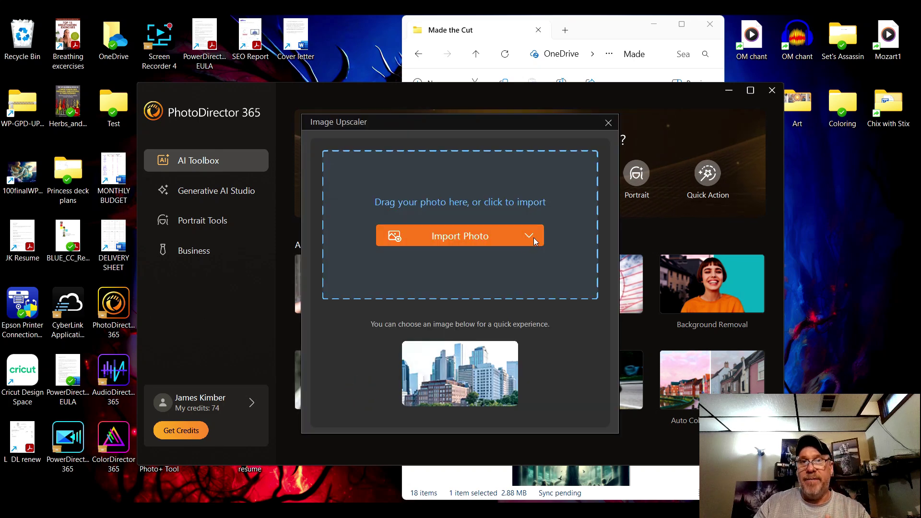
left_click(531, 237)
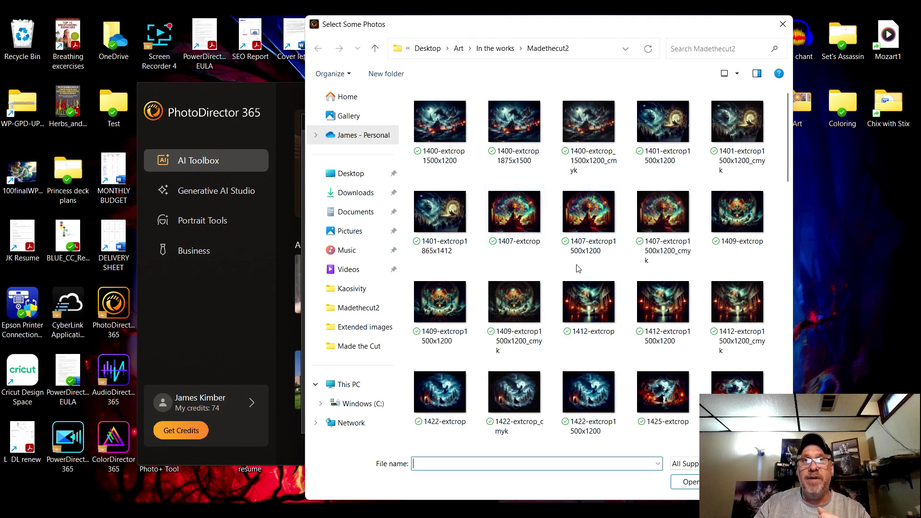
left_click(376, 50)
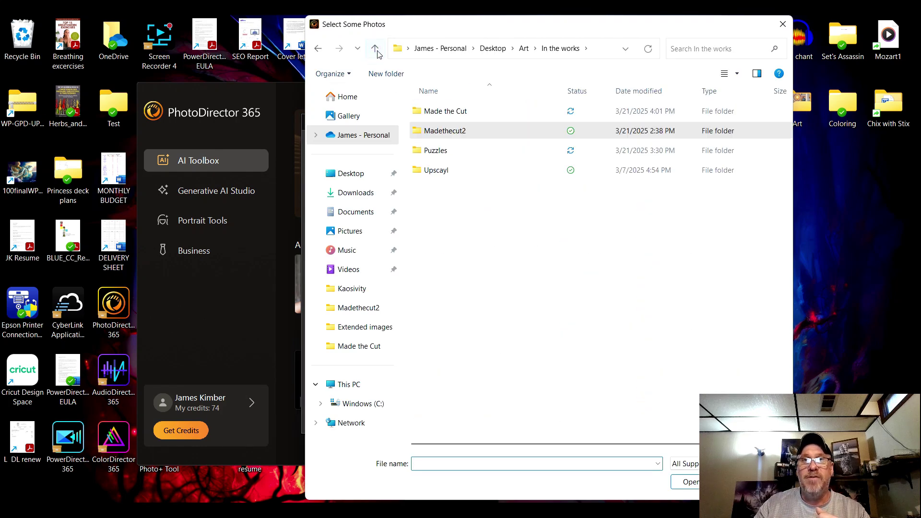
double_click(462, 114)
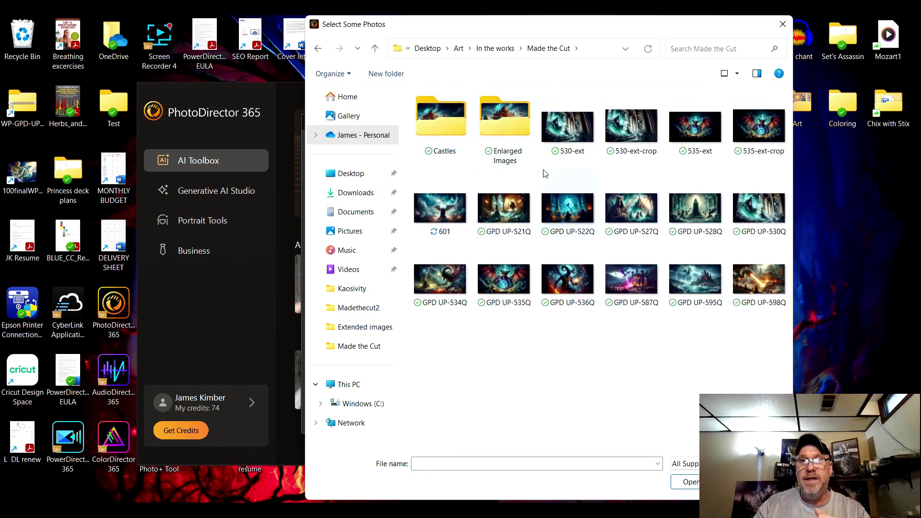
left_click(439, 207)
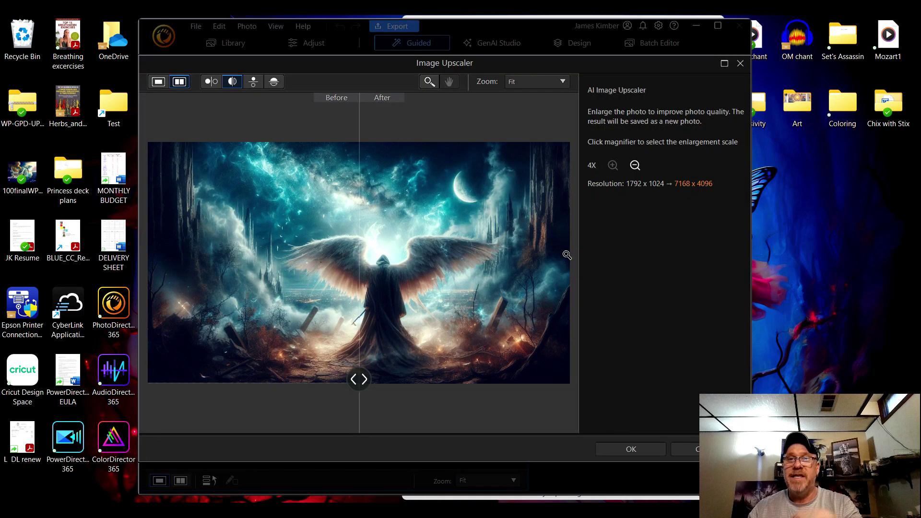
Enlarge the upscaler window and compare the before and after wing detail at 400% zoom.
left_click(567, 255)
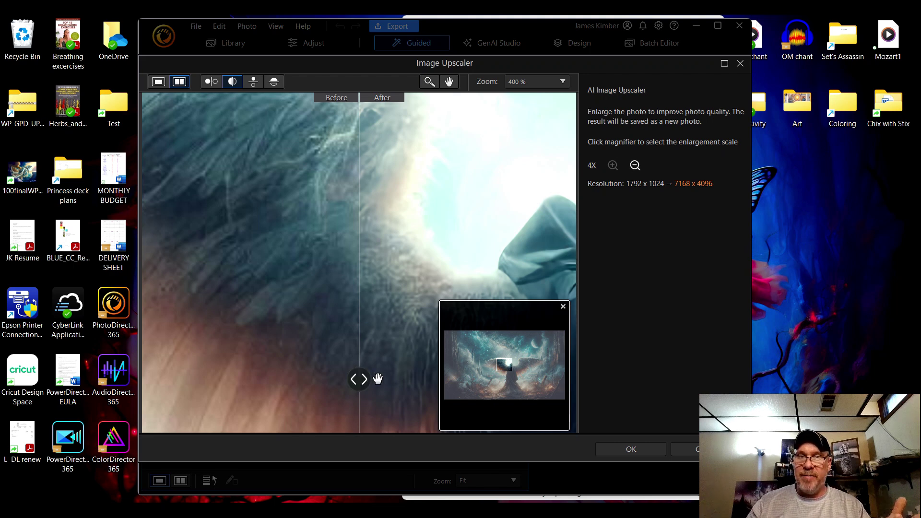
left_click_drag(364, 381, 265, 365)
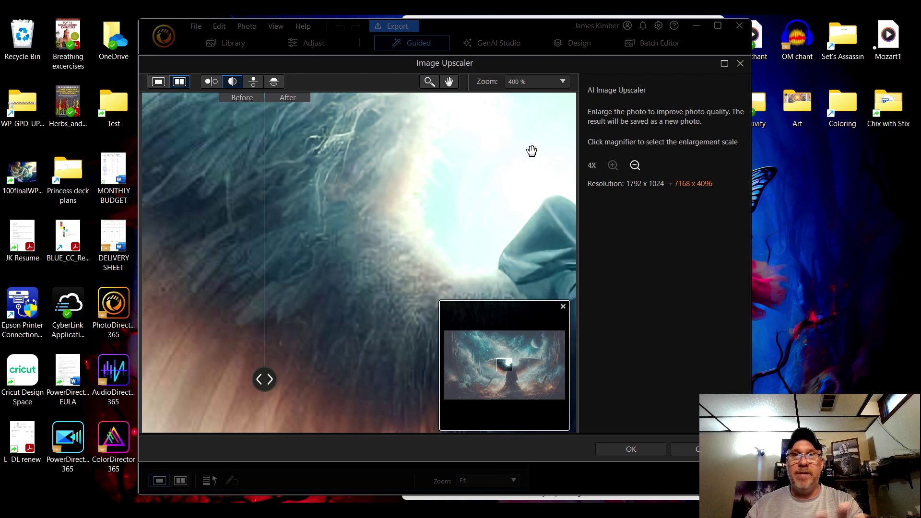
left_click(724, 63)
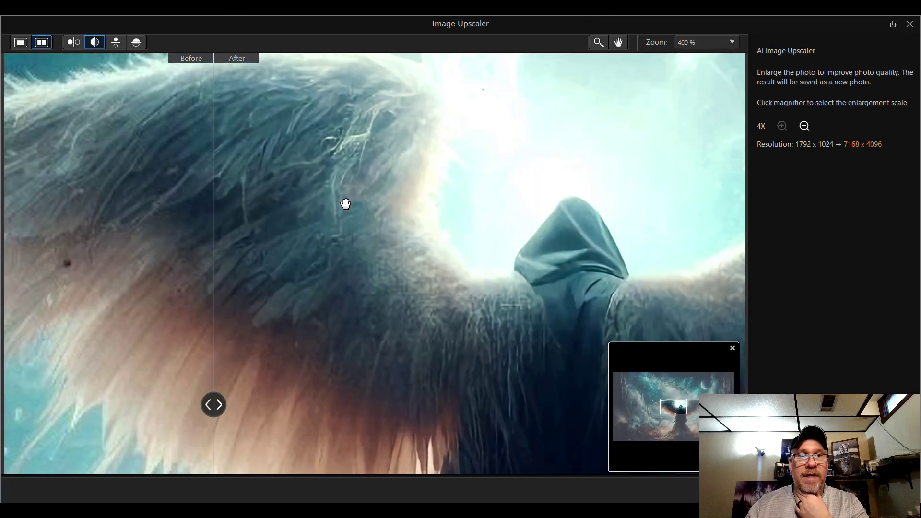
left_click_drag(213, 404, 691, 366)
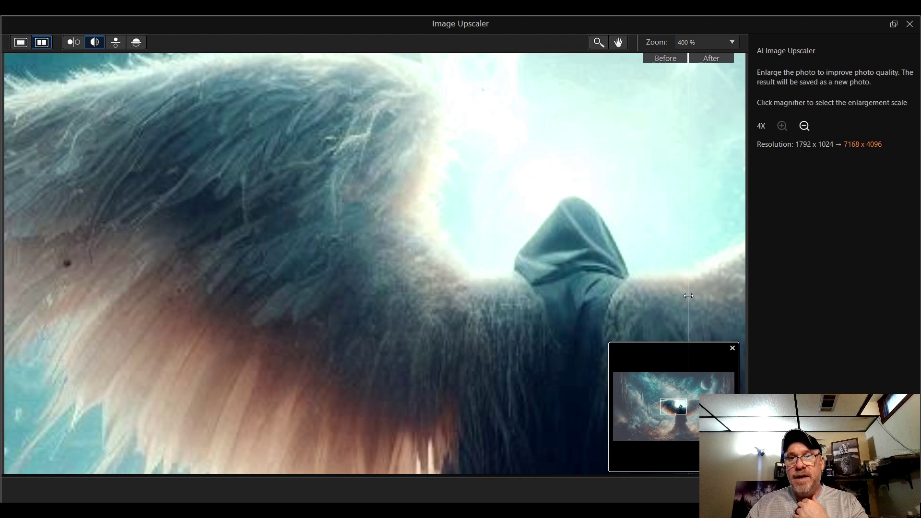
left_click_drag(688, 295, 78, 266)
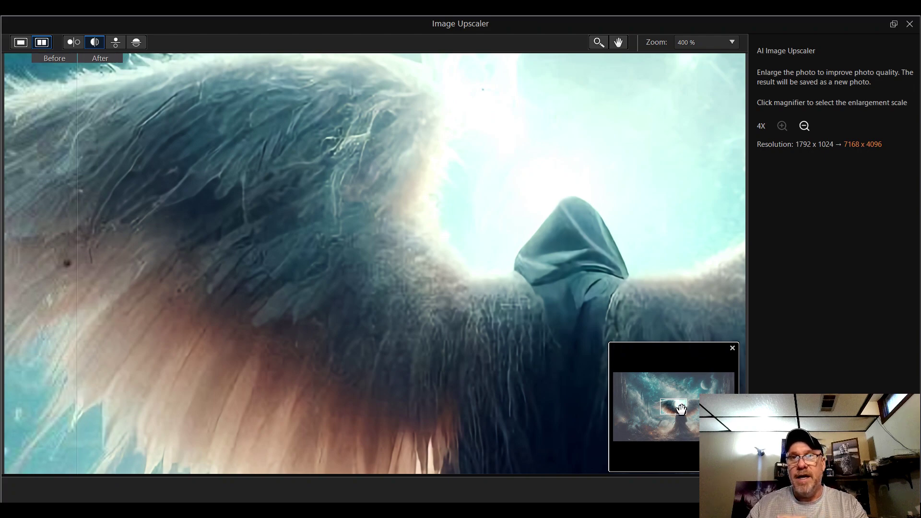
Set the preview zoom to 200% and compare before and after across the wings, moon and spires.
left_click(716, 42)
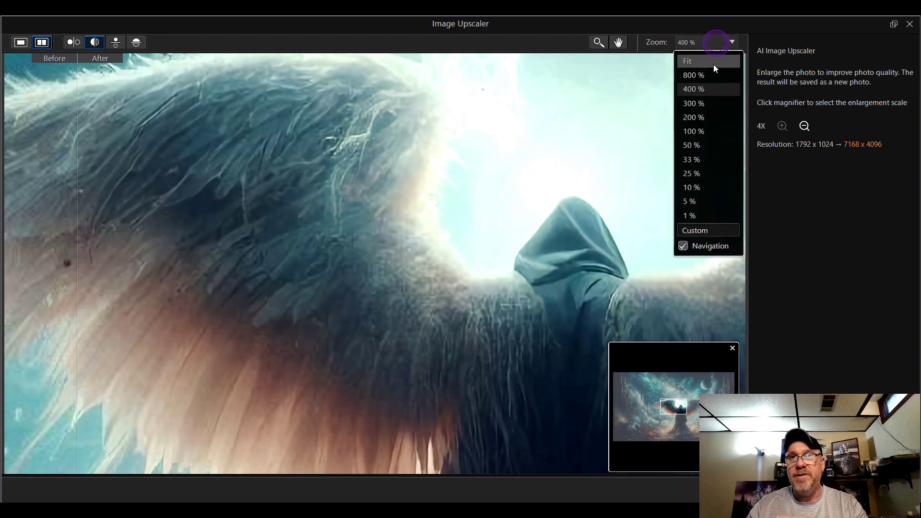
left_click(710, 117)
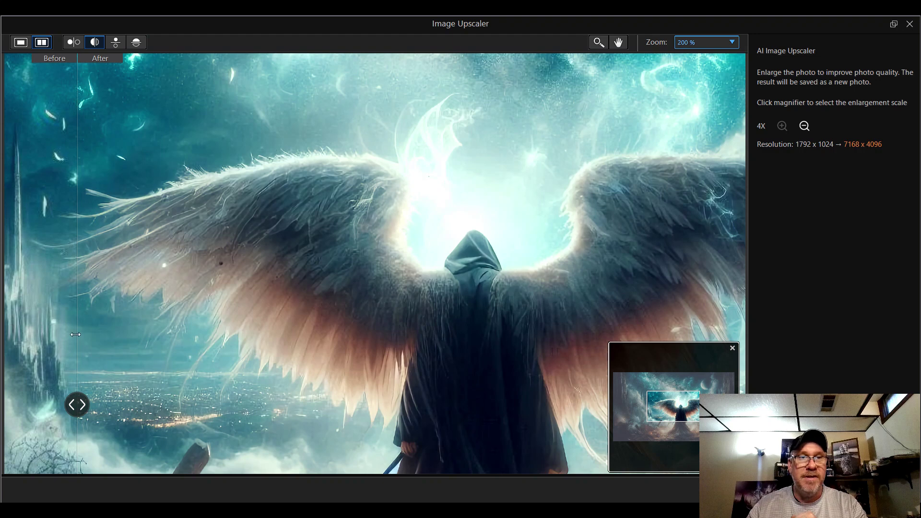
mouse_move(77, 405)
left_mouse_down()
mouse_move(37, 405)
mouse_move(79, 404)
mouse_move(38, 408)
mouse_move(66, 412)
left_mouse_up()
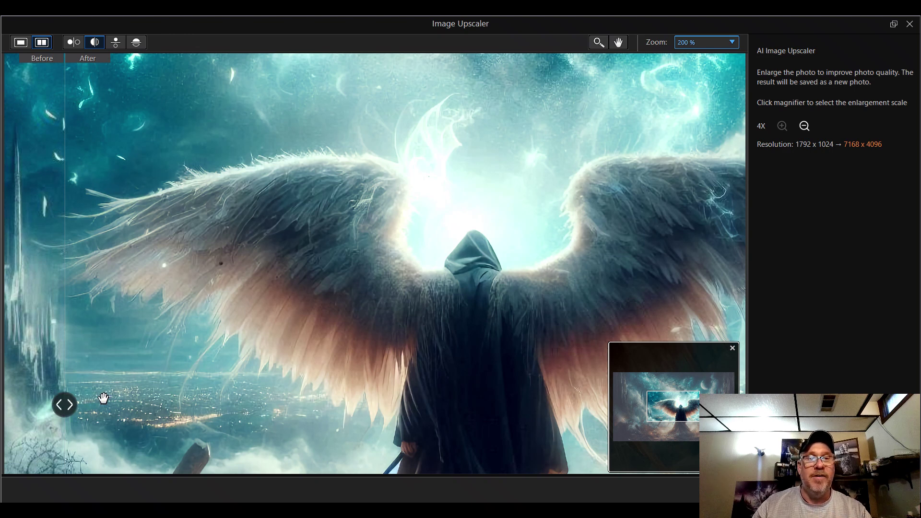
left_click_drag(64, 405, 268, 405)
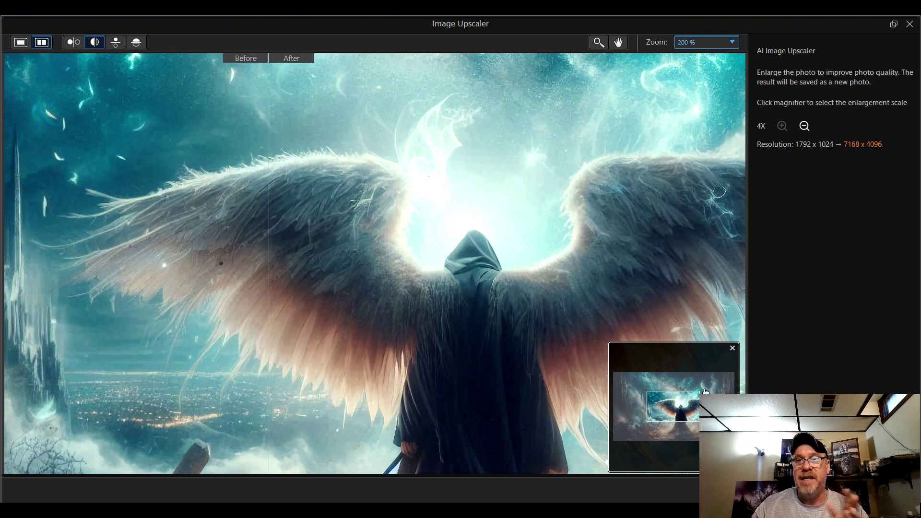
mouse_move(705, 391)
left_mouse_down()
mouse_move(734, 382)
mouse_move(703, 394)
left_mouse_up()
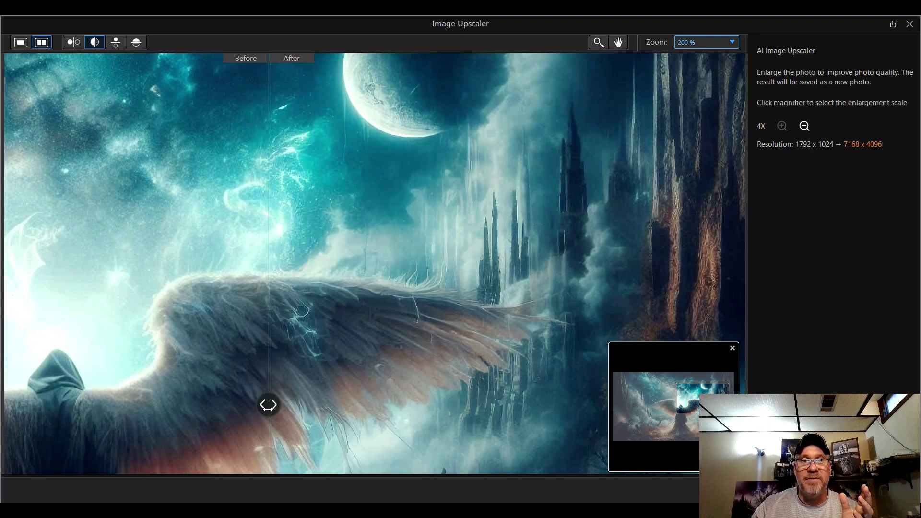
left_click_drag(269, 404, 295, 305)
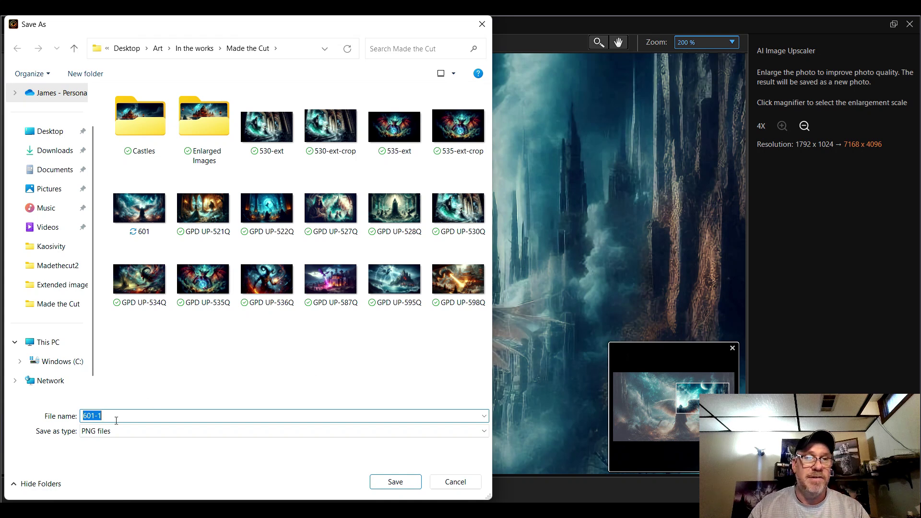
Save the upscaled photo as 601-UPPD in PNG format in the Made the Cut folder.
left_click_drag(115, 416, 101, 416)
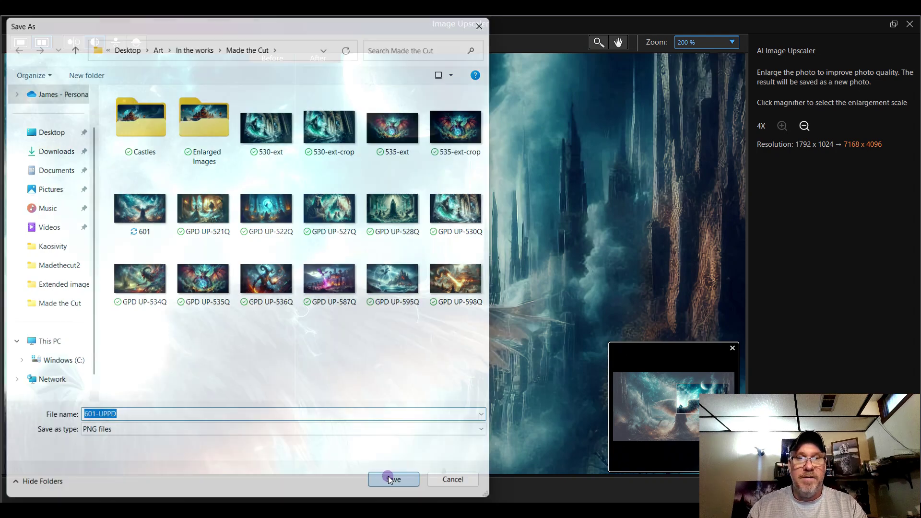
left_click(388, 477)
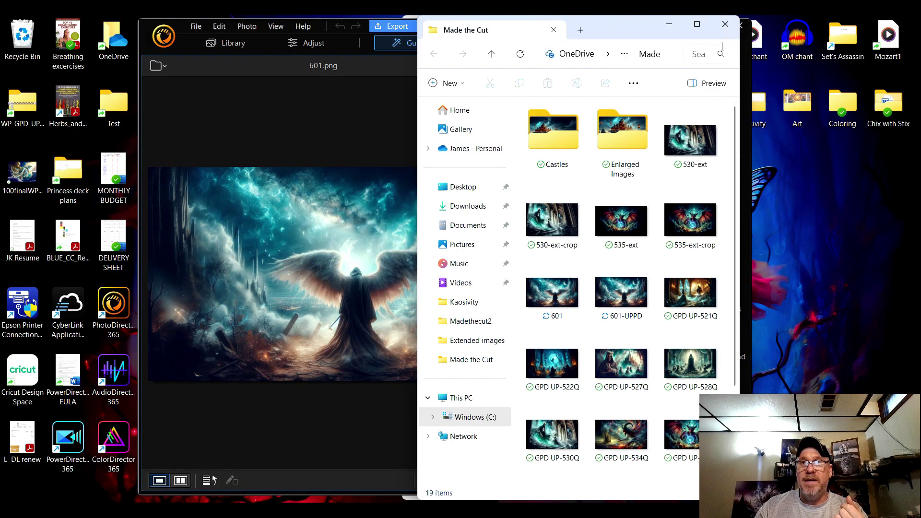
Close the Made the Cut folder window and exit PhotoDirector, skipping the project backup.
left_click(726, 26)
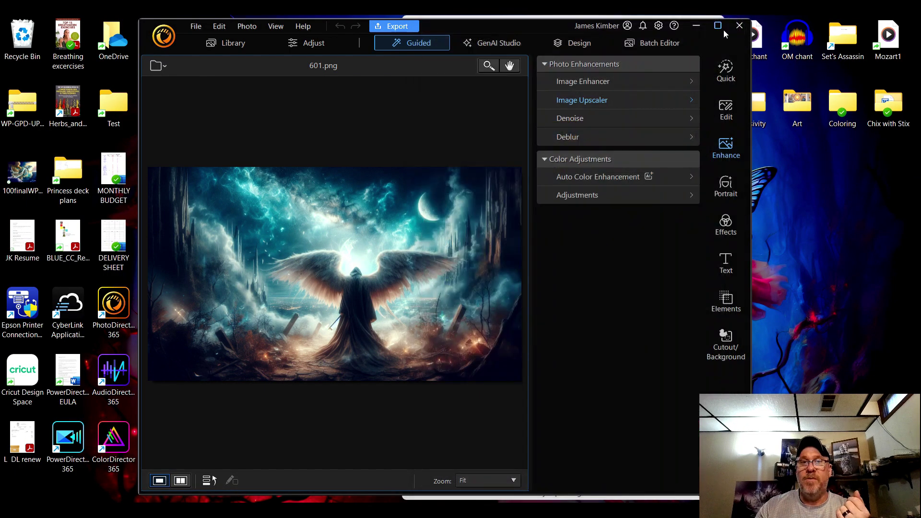
left_click(739, 26)
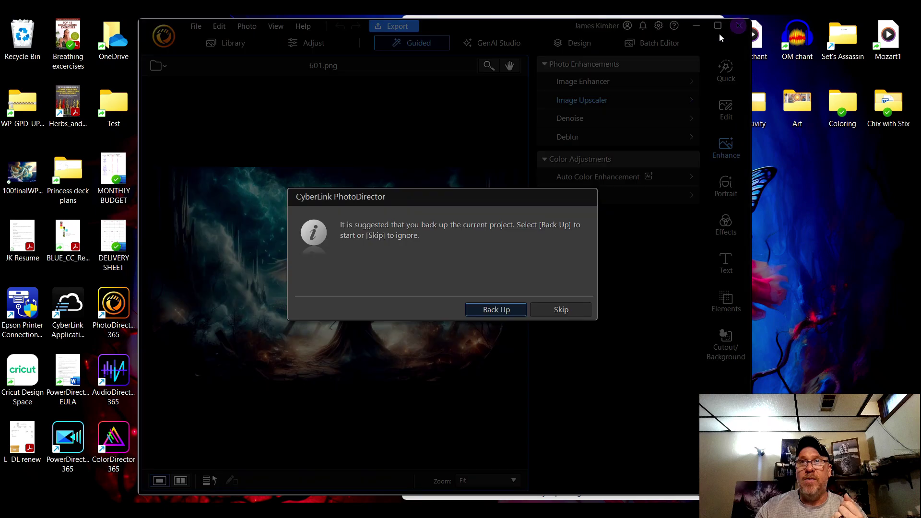
left_click(566, 311)
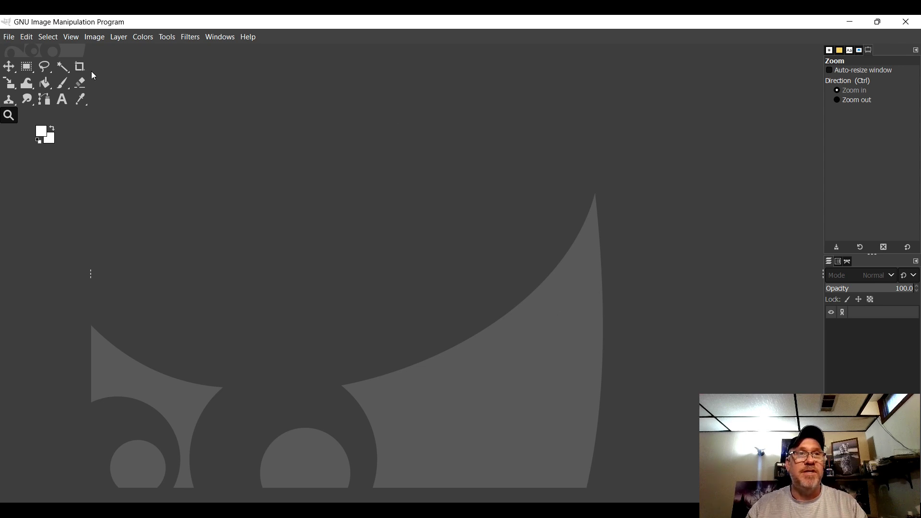
In GIMP, open 601-UPPD.png from Desktop/Art/In the works/Made the Cut and convert it to the built-in sRGB profile.
left_click(7, 39)
left_click(32, 79)
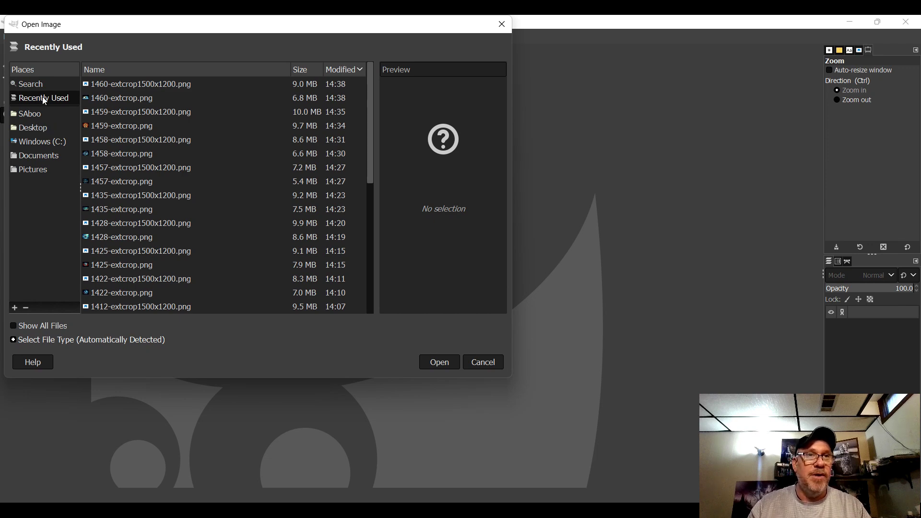
left_click(30, 127)
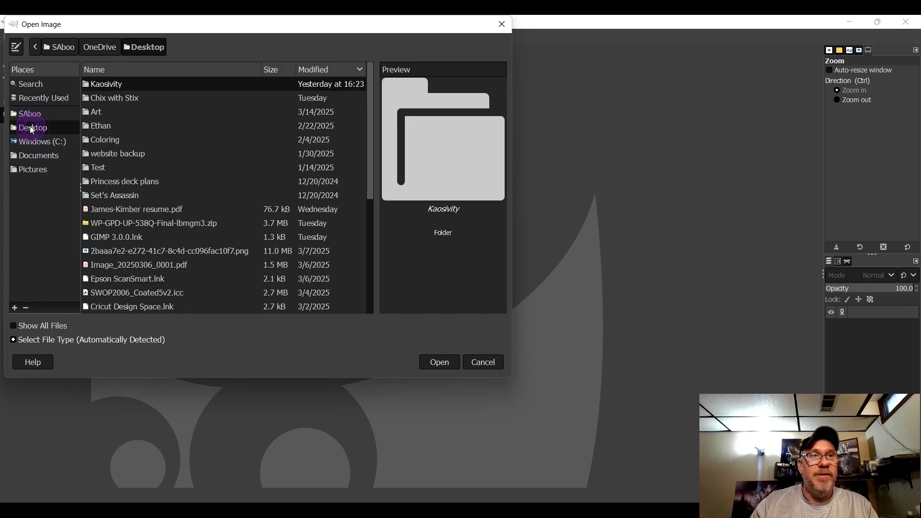
double_click(105, 114)
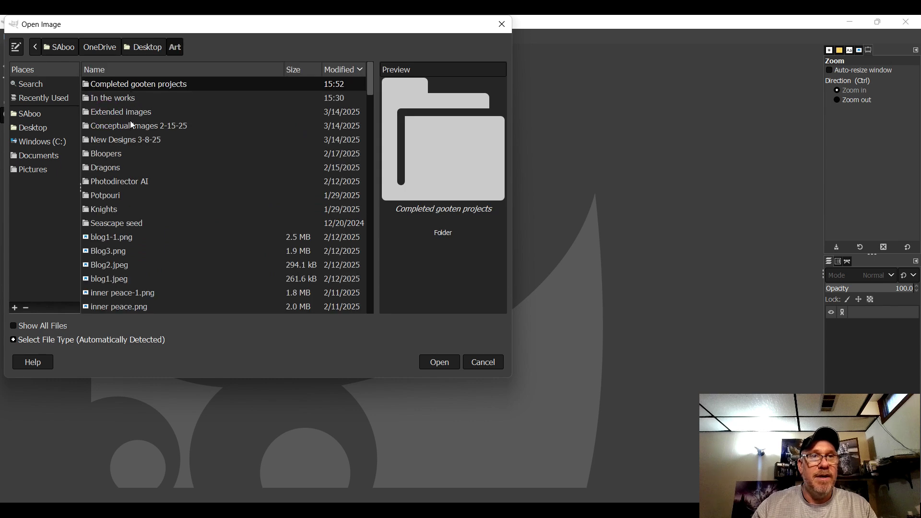
double_click(151, 141)
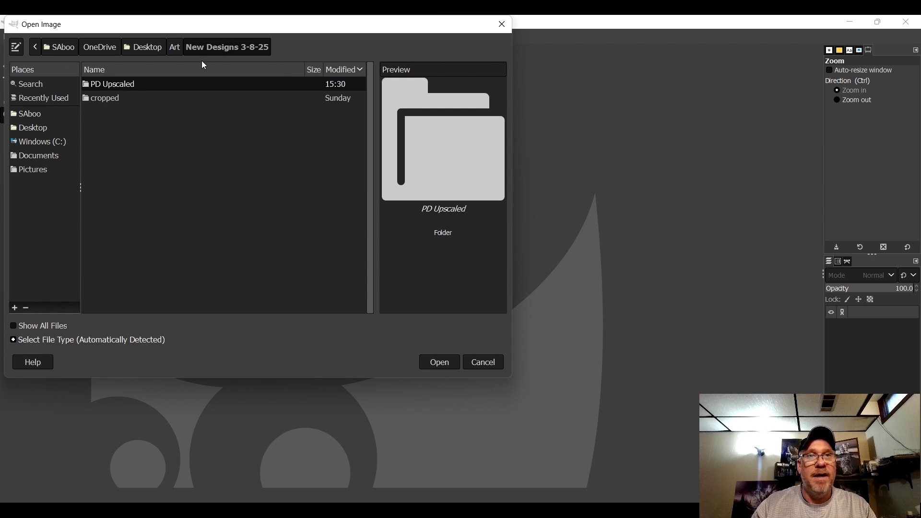
left_click(177, 50)
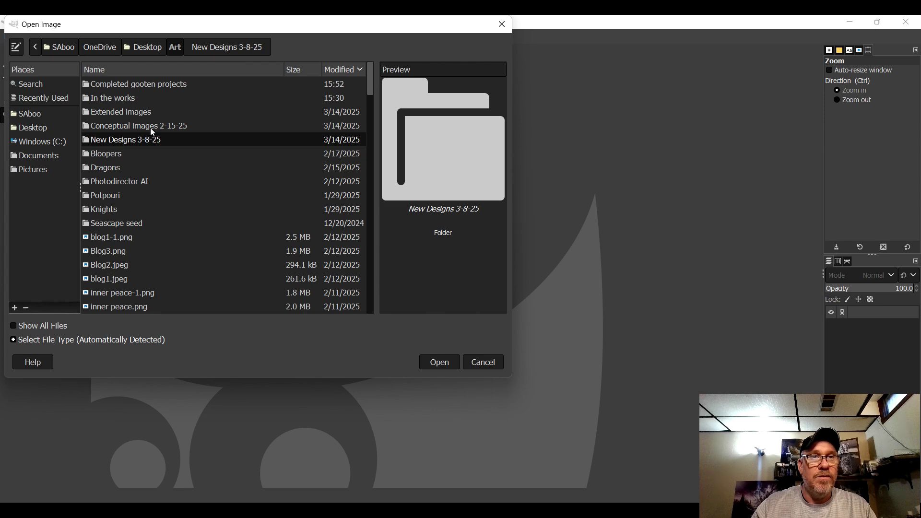
double_click(123, 101)
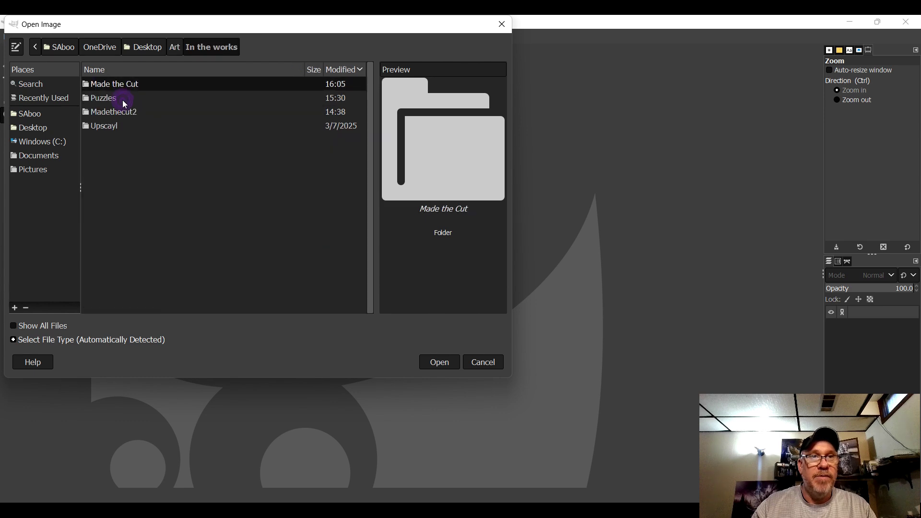
double_click(137, 85)
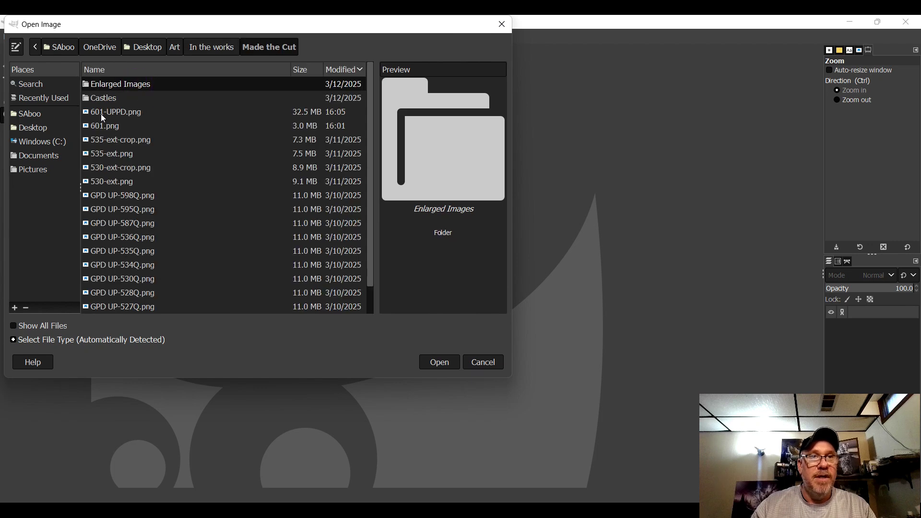
double_click(138, 113)
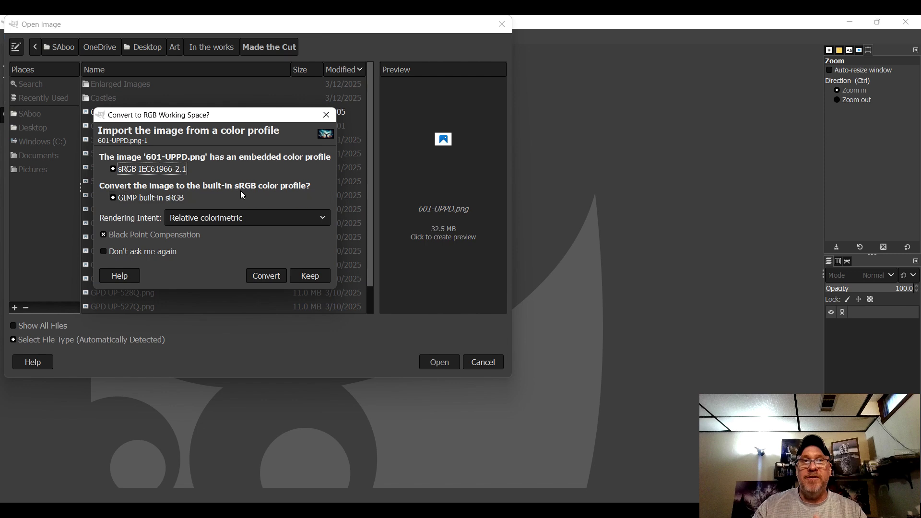
left_click(267, 277)
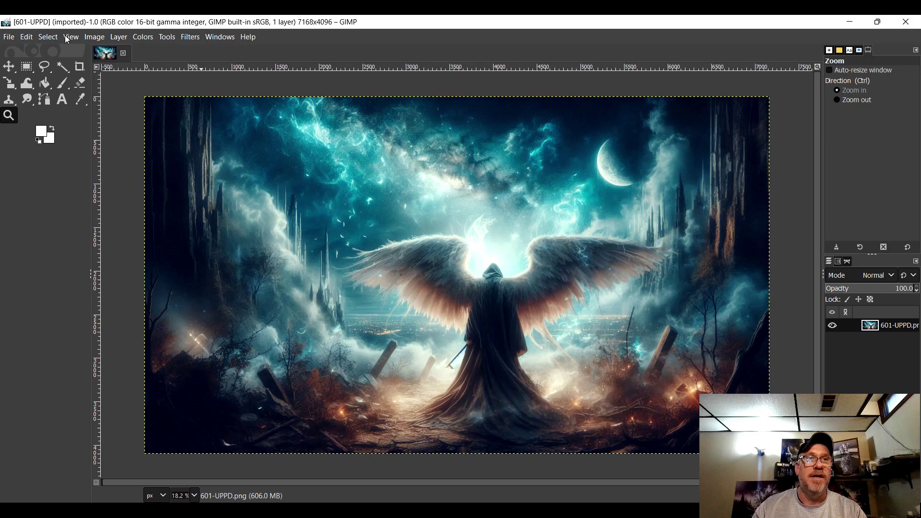
Open the Scale Image settings for 601-UPPD and set the width to 3000 px with proportional height.
left_click(95, 38)
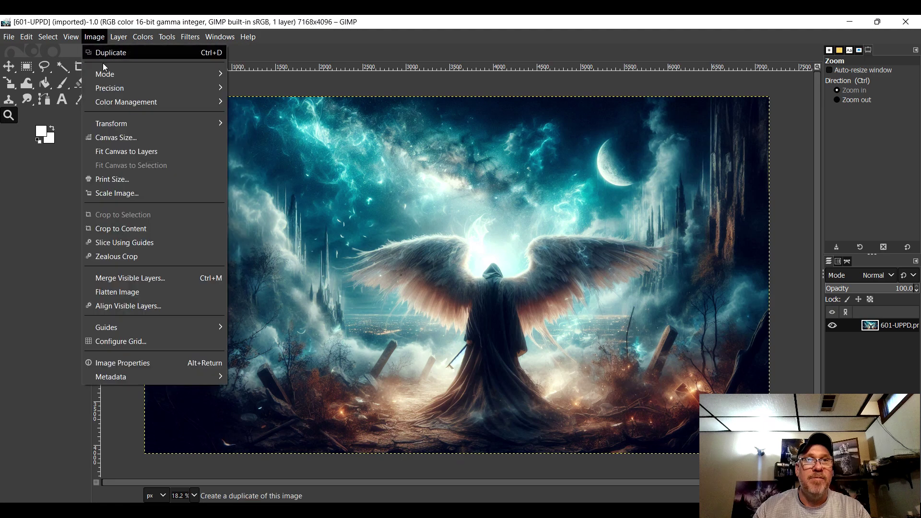
left_click(120, 194)
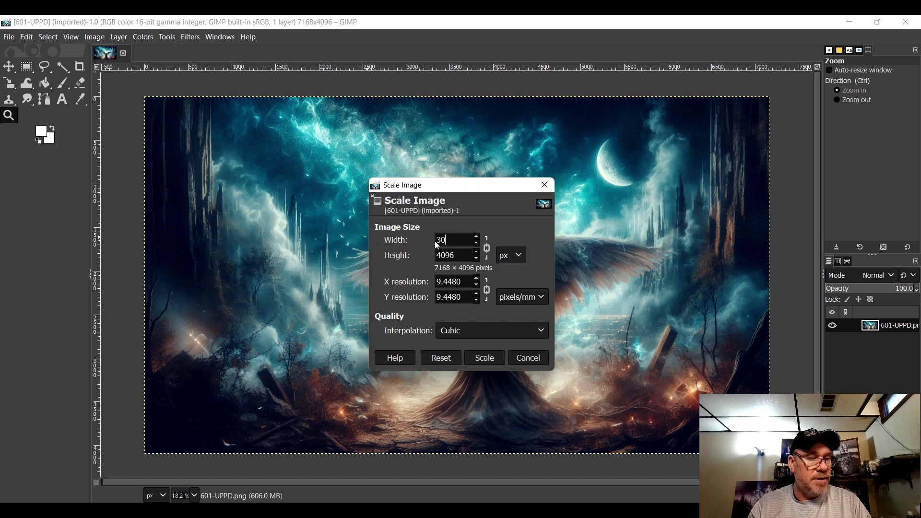
type("000")
key("Tab")
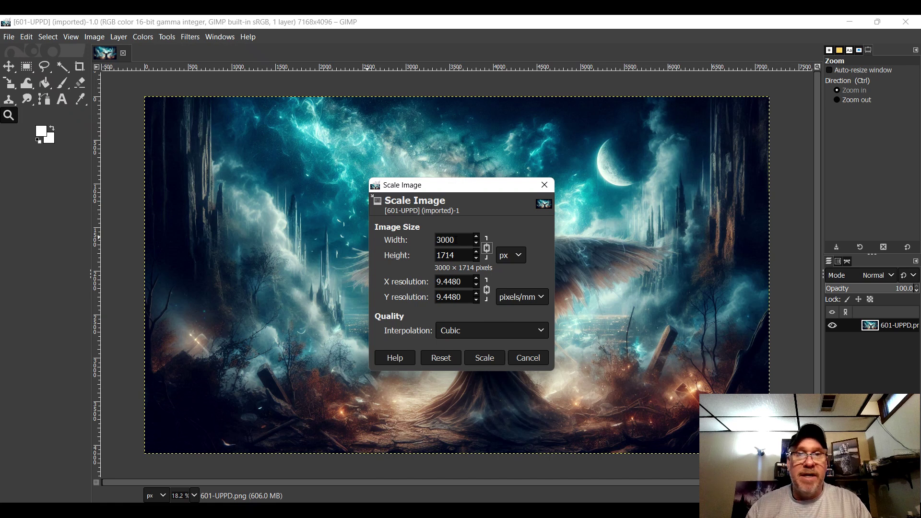
Change the scaling width to 2000 px with proportional height.
double_click(458, 239)
type("2000")
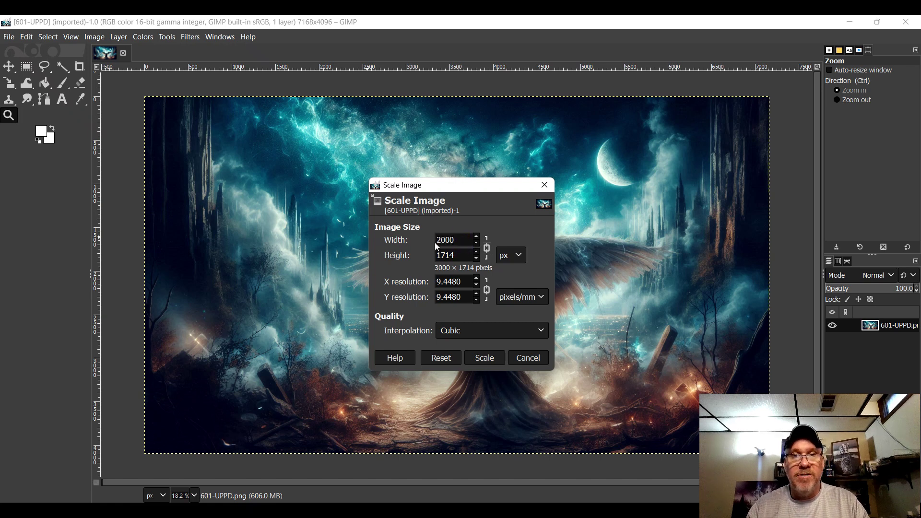
key("Tab")
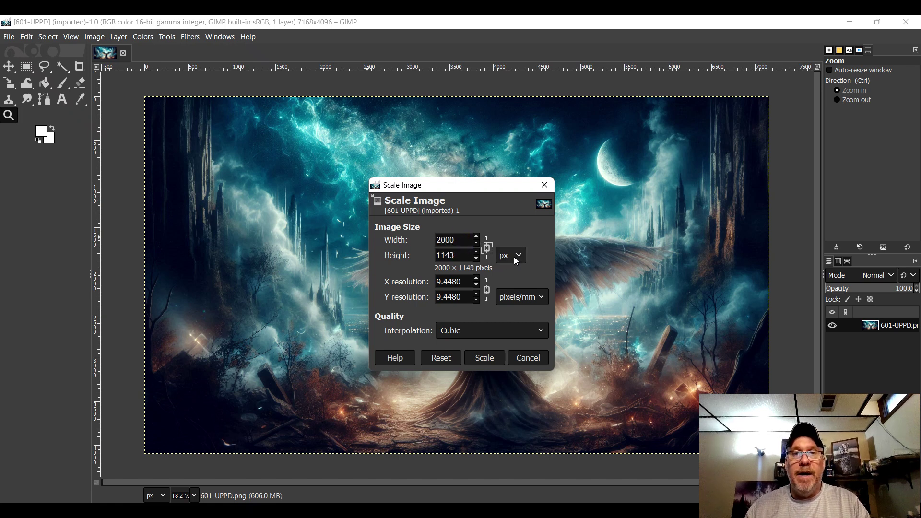
Change the resolution unit to pixels/in and set both X and Y resolution to 600.
left_click(520, 298)
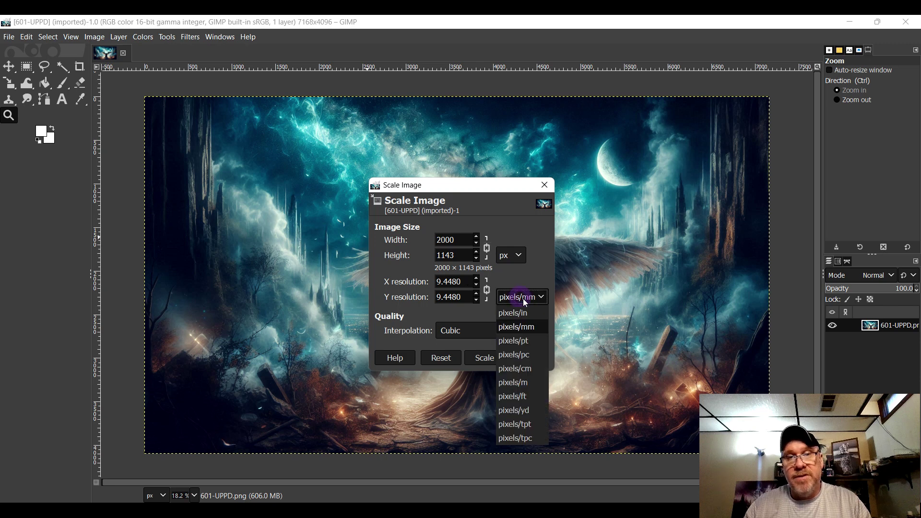
left_click(532, 316)
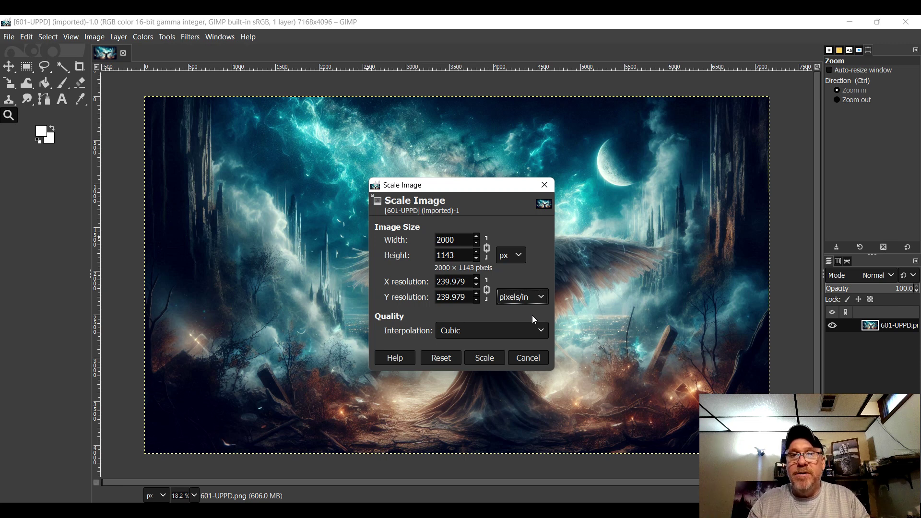
left_click(526, 302)
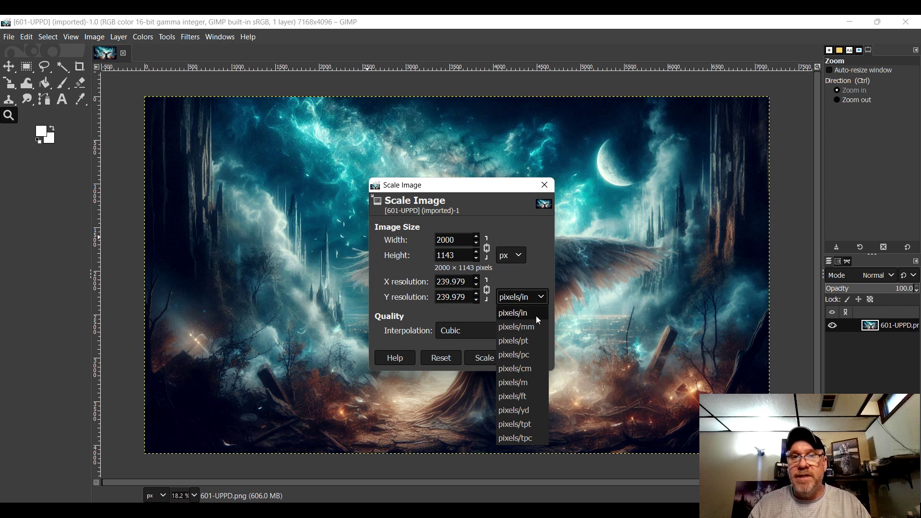
left_click(536, 316)
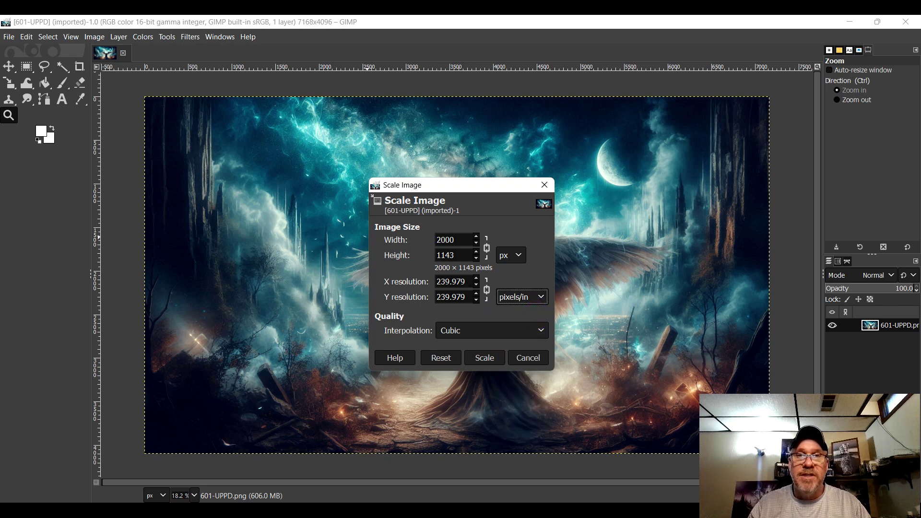
left_click_drag(475, 282, 434, 283)
type("600")
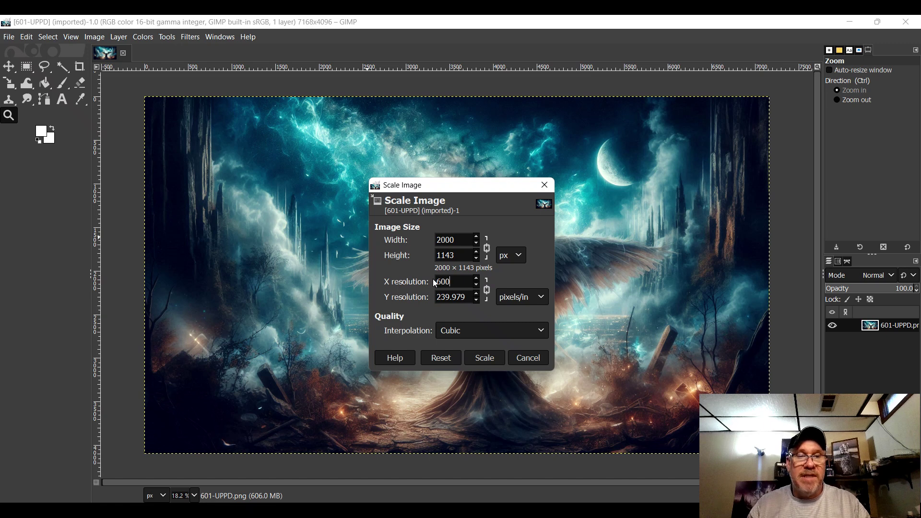
key("Tab")
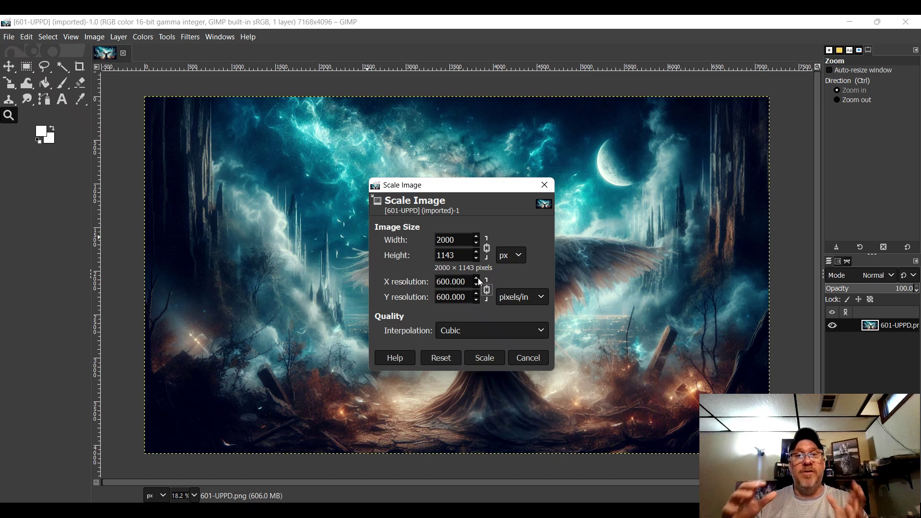
Set the interpolation quality to NoHalo and scale the image.
left_click(496, 333)
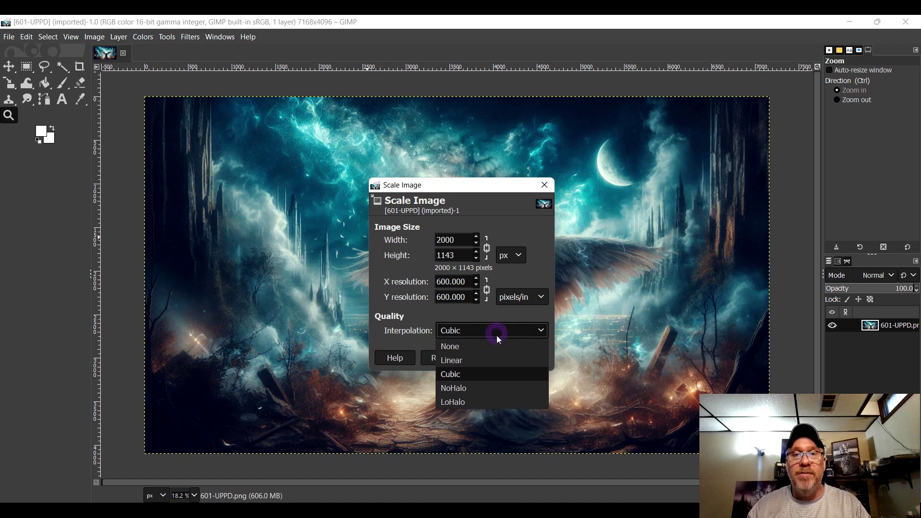
left_click(498, 386)
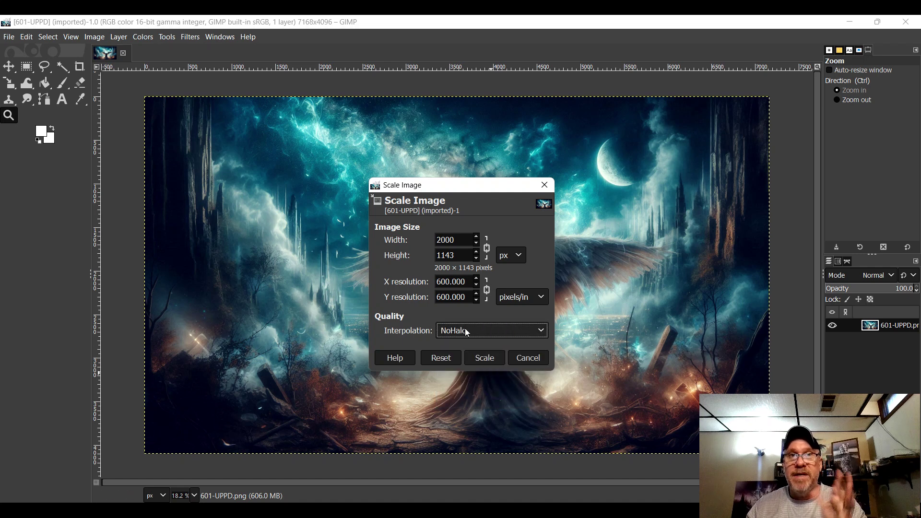
left_click(489, 360)
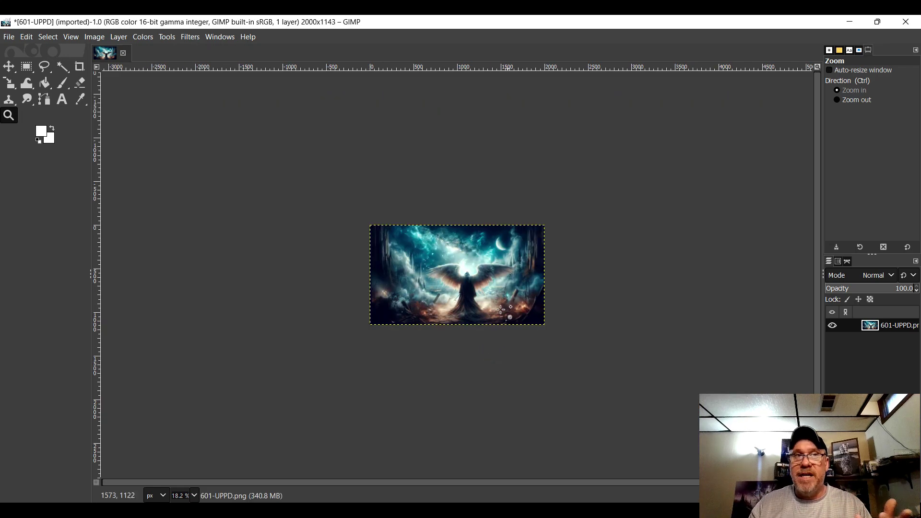
Export the scaled image as 601-UPPDGimp.png to the Made the Cut folder, and quit GIMP, discarding unsaved changes.
left_click(9, 39)
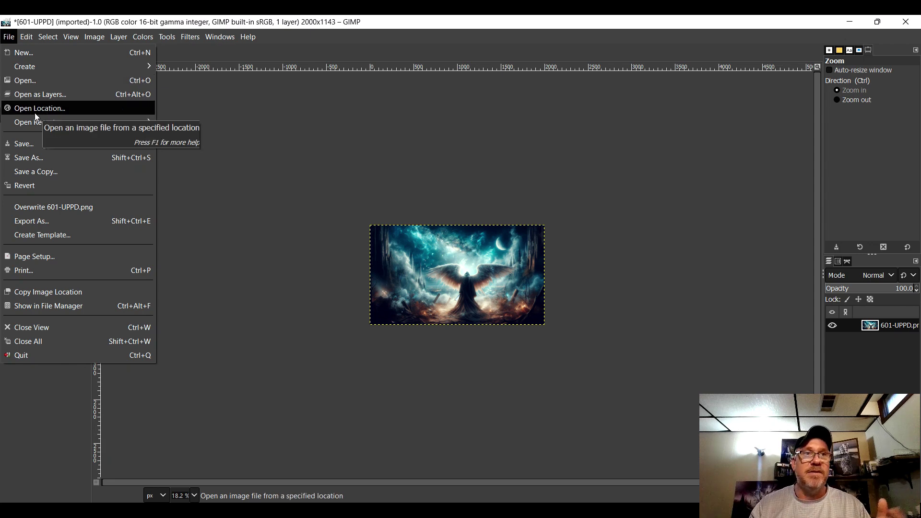
mouse_move(44, 128)
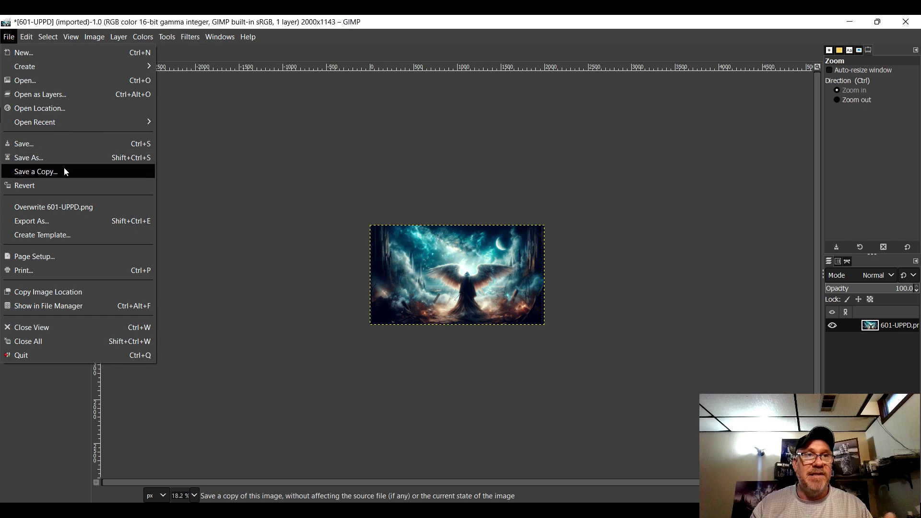
left_click(47, 222)
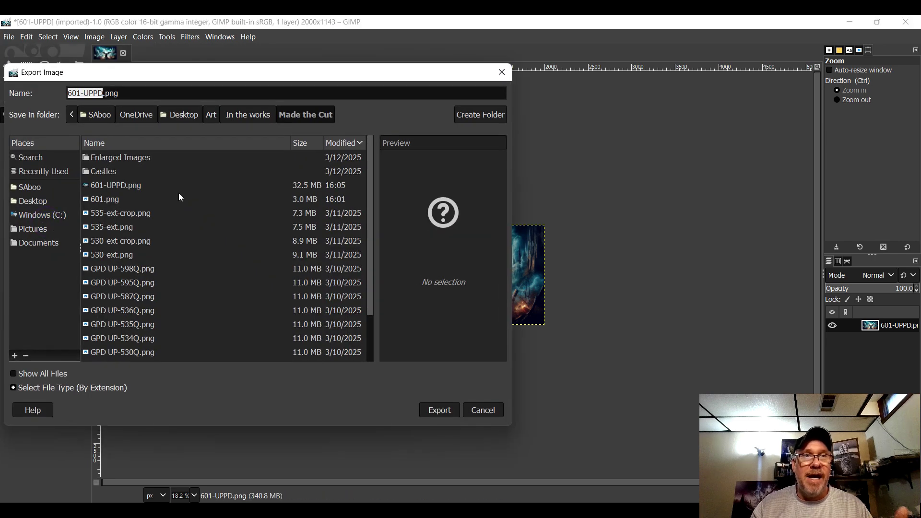
left_click(102, 94)
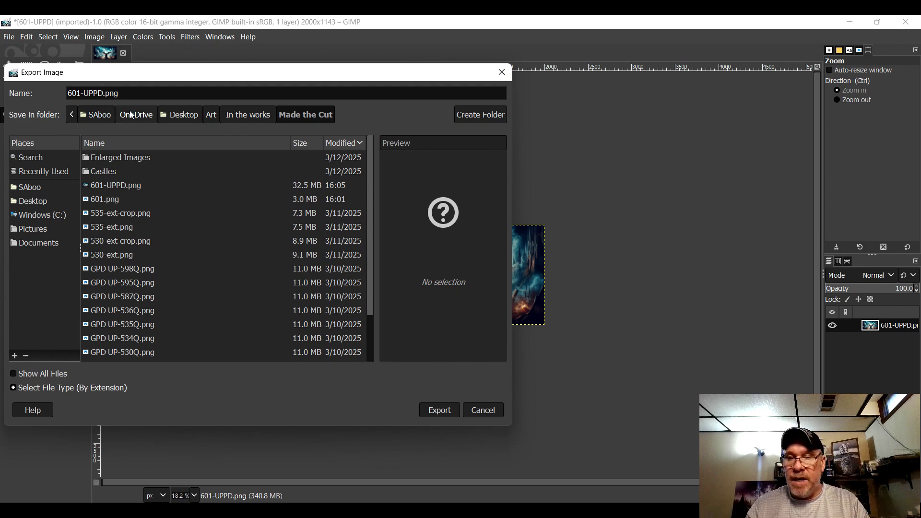
type("Gimp")
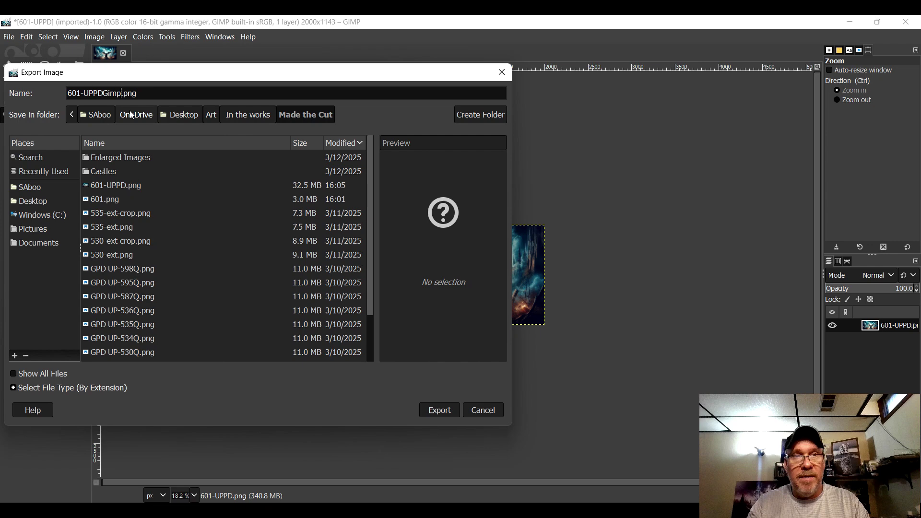
left_click(441, 411)
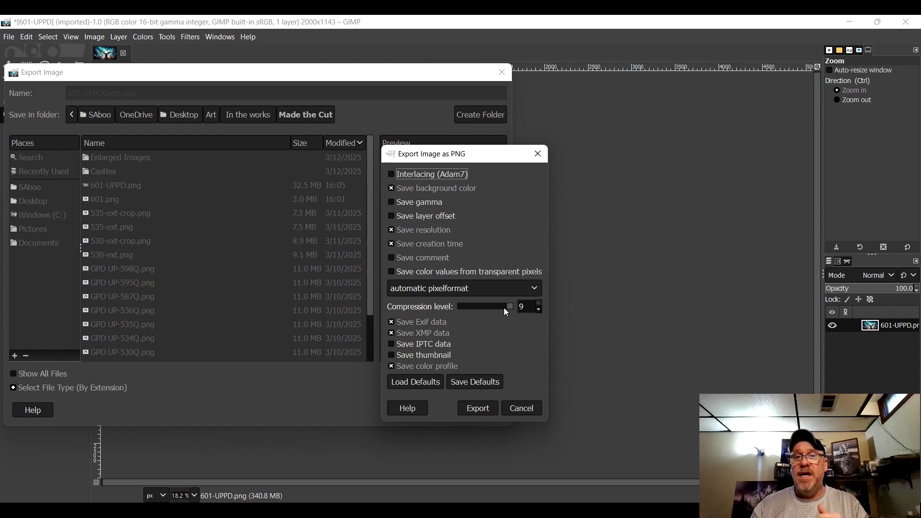
left_click(473, 409)
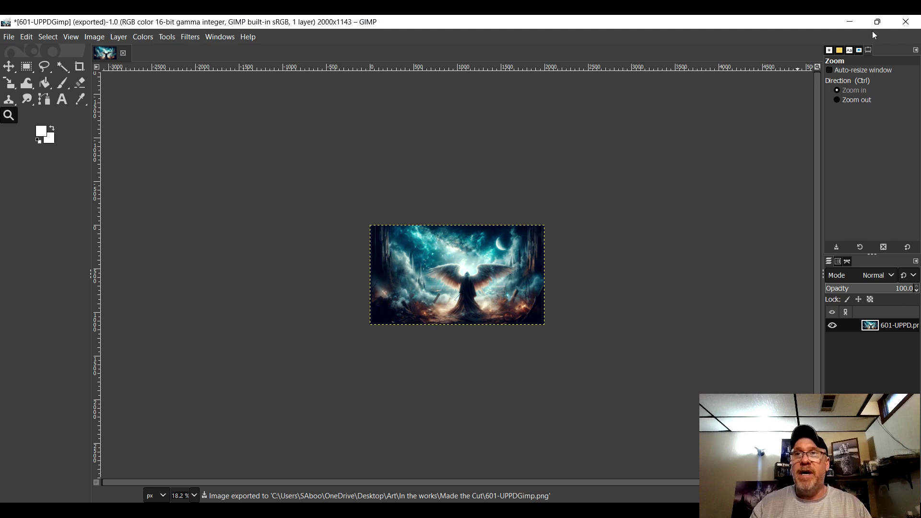
left_click(905, 22)
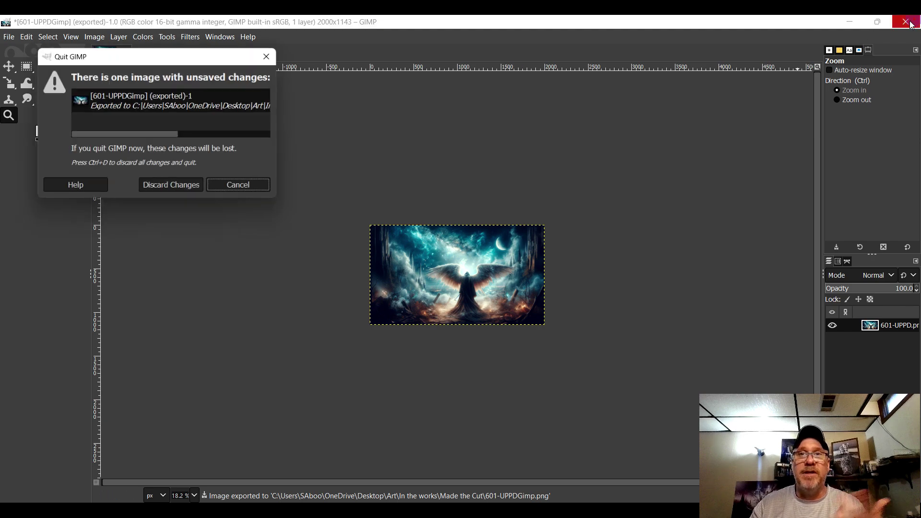
left_click(181, 187)
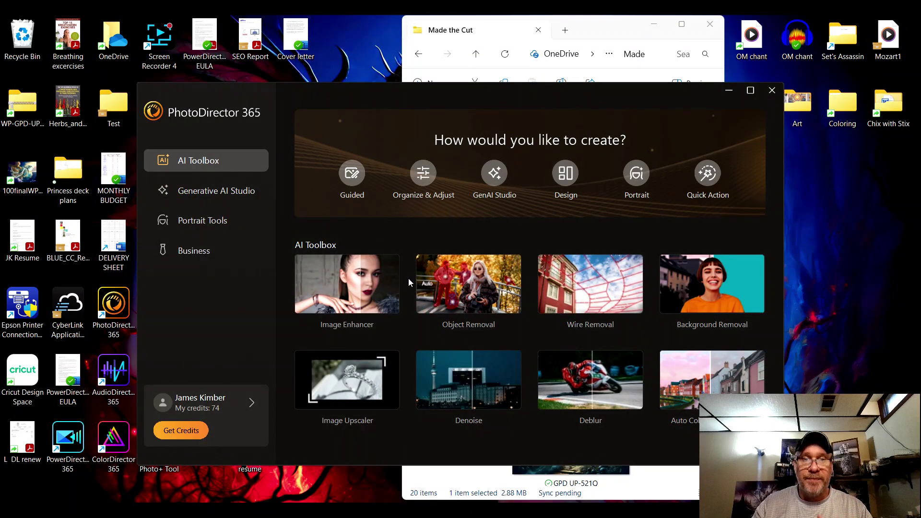
In PhotoDirector, open 601-UPPDGimp from the Made the Cut folder in the Generative AI Studio's Extend tool.
left_click(182, 191)
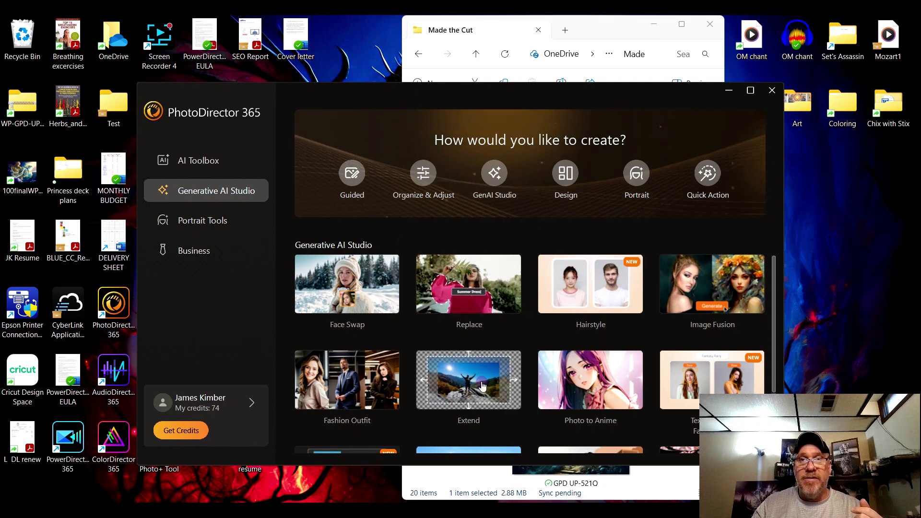
left_click(478, 380)
left_click(500, 246)
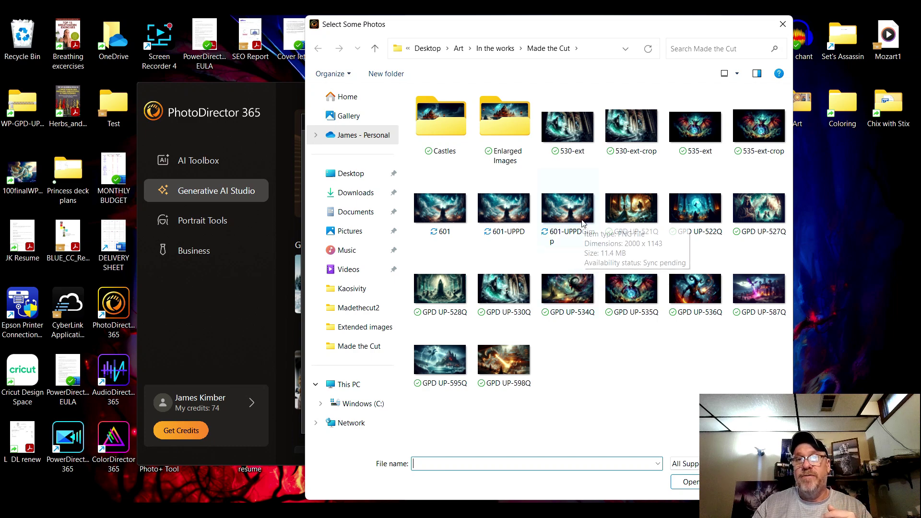
double_click(582, 221)
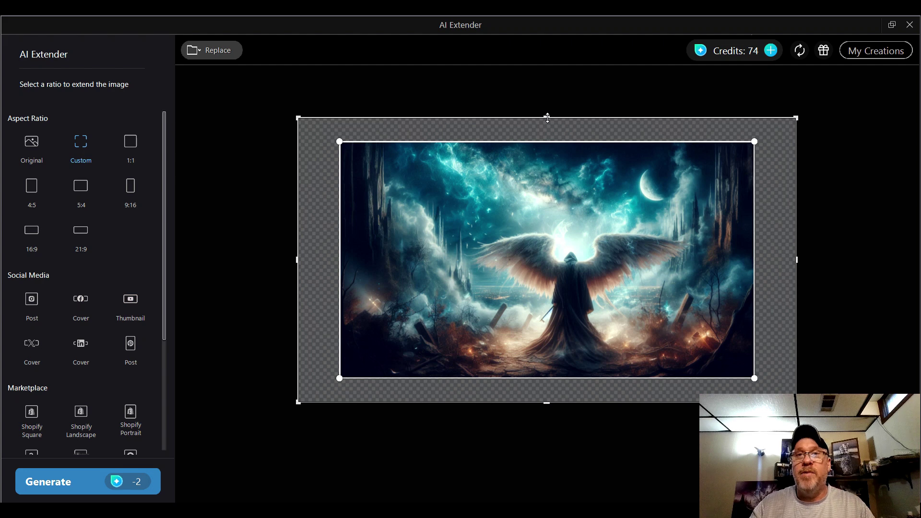
Enlarge the custom extension area well above and below the image and slightly on both sides, and generate the AI extension.
left_click_drag(548, 117, 545, 71)
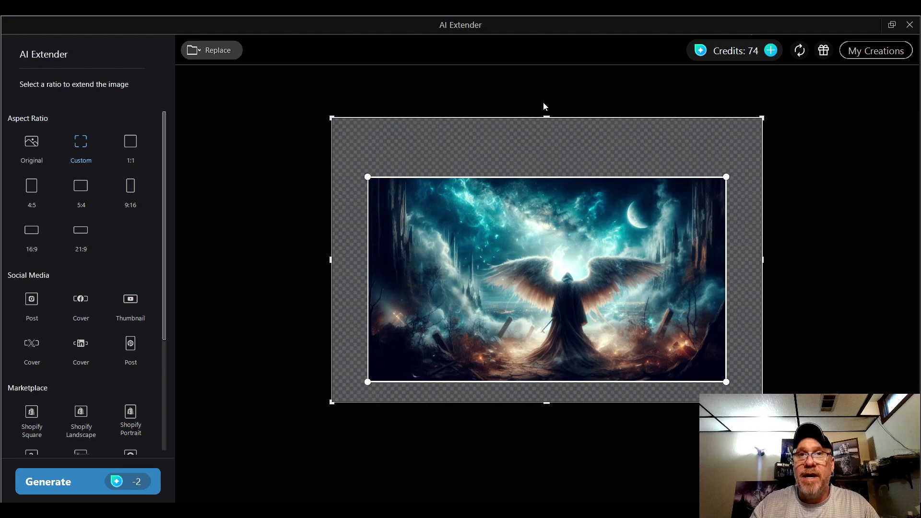
left_click_drag(547, 116, 551, 102)
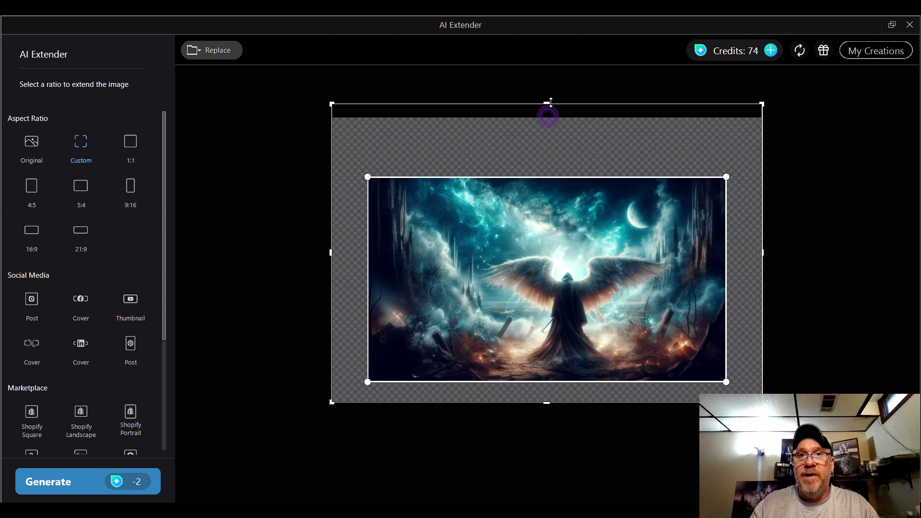
left_click_drag(547, 403, 546, 456)
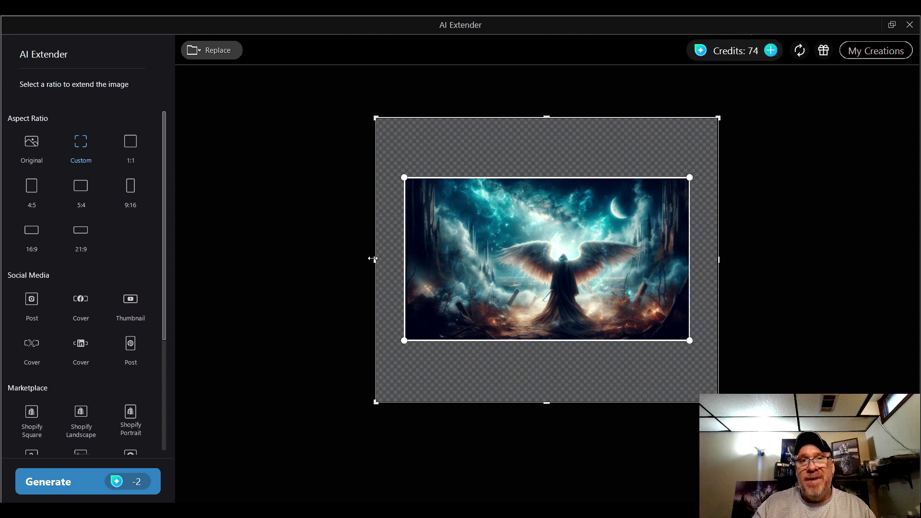
left_click_drag(376, 259, 371, 259)
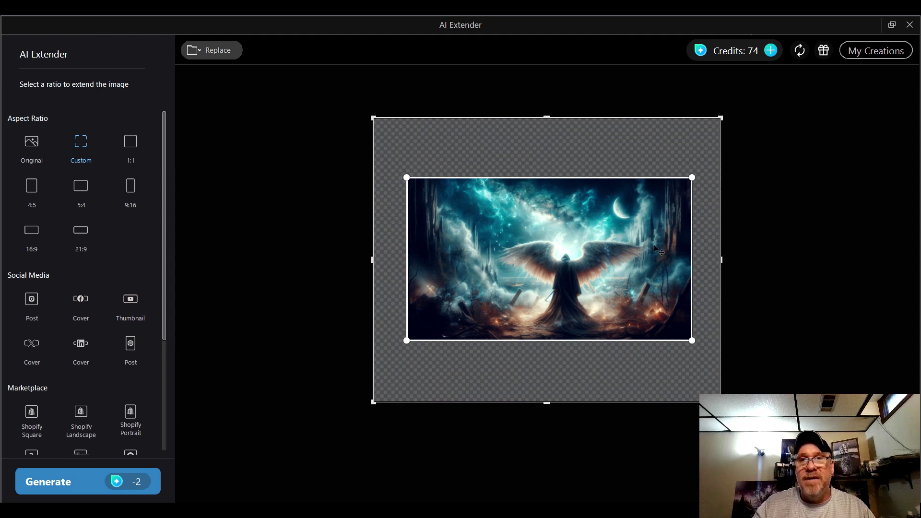
left_click_drag(719, 259, 728, 257)
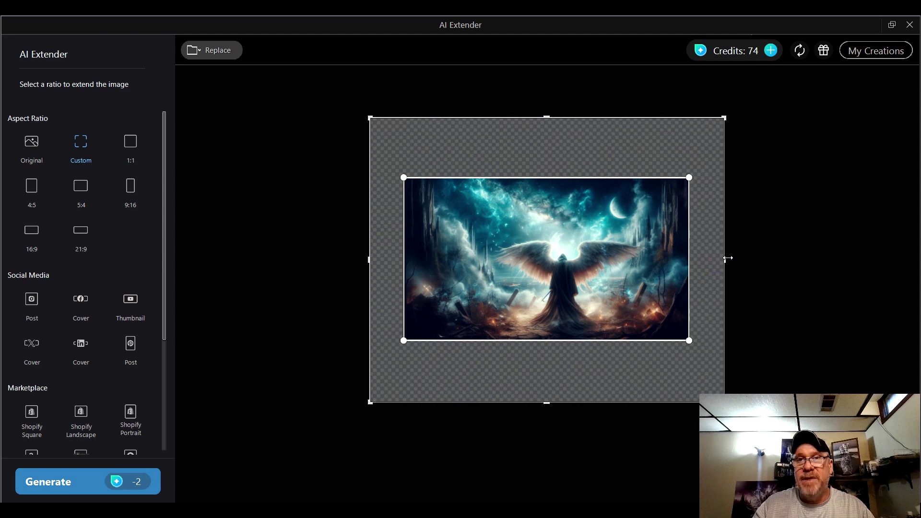
left_click(113, 483)
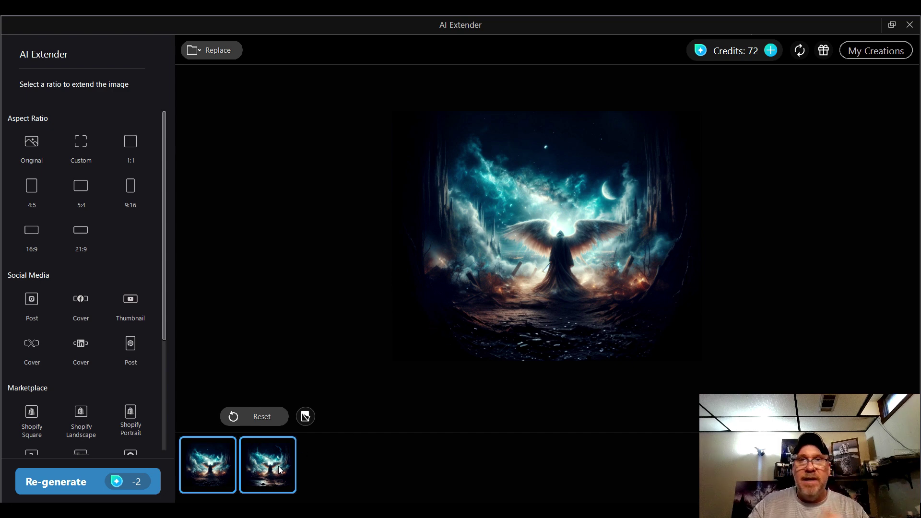
Compare the first extended version with the original image and with the second generated version.
left_click(305, 416)
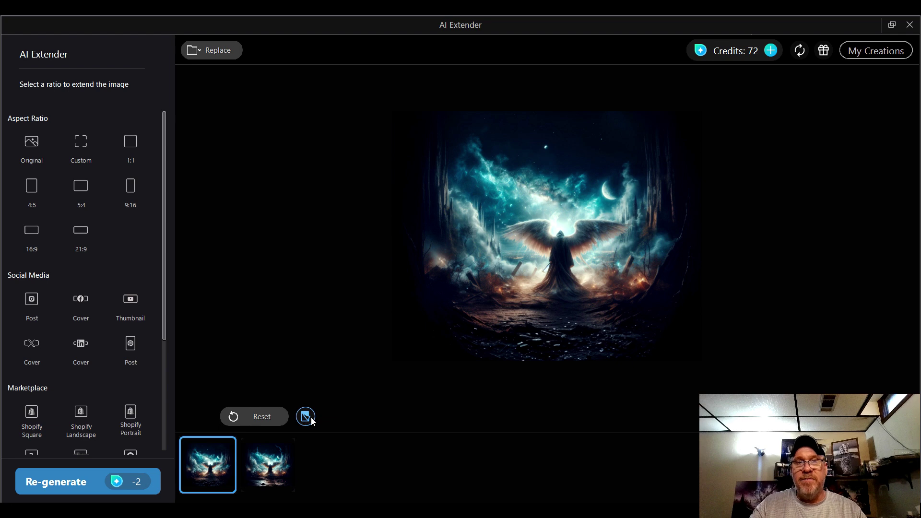
left_click(306, 416)
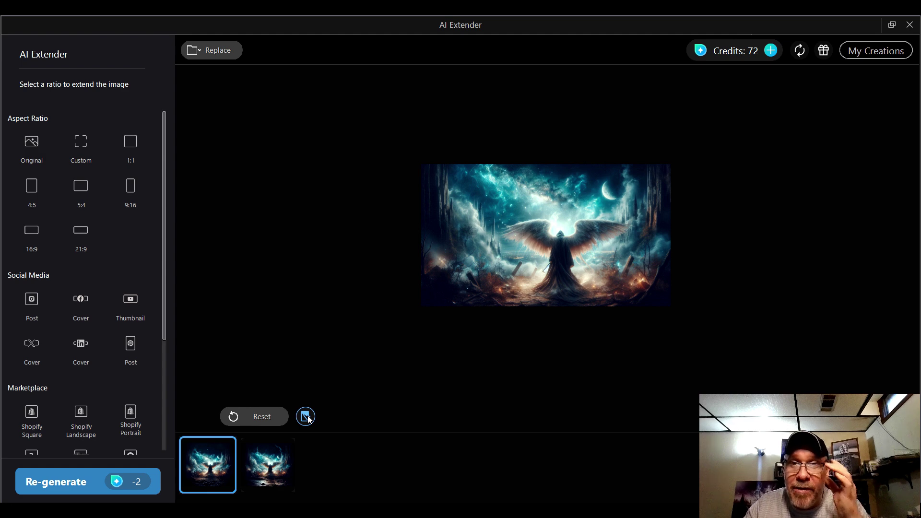
left_click(308, 418)
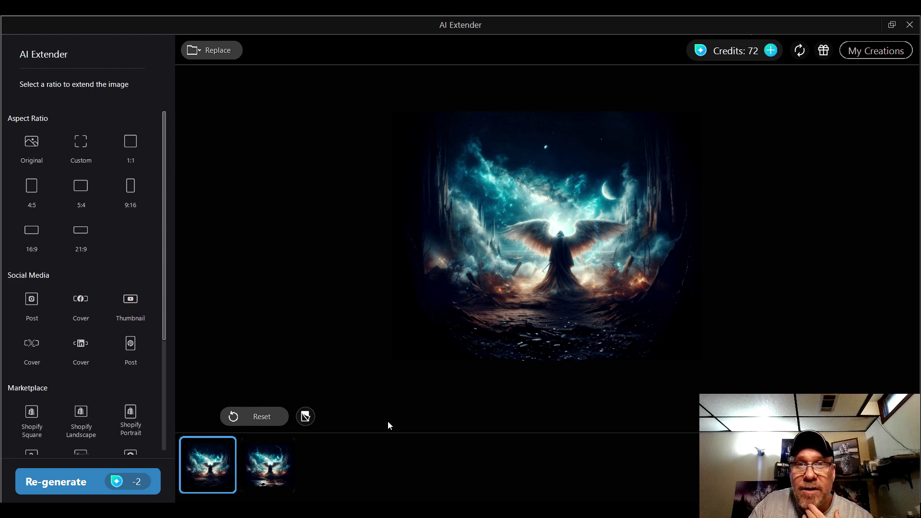
left_click(305, 423)
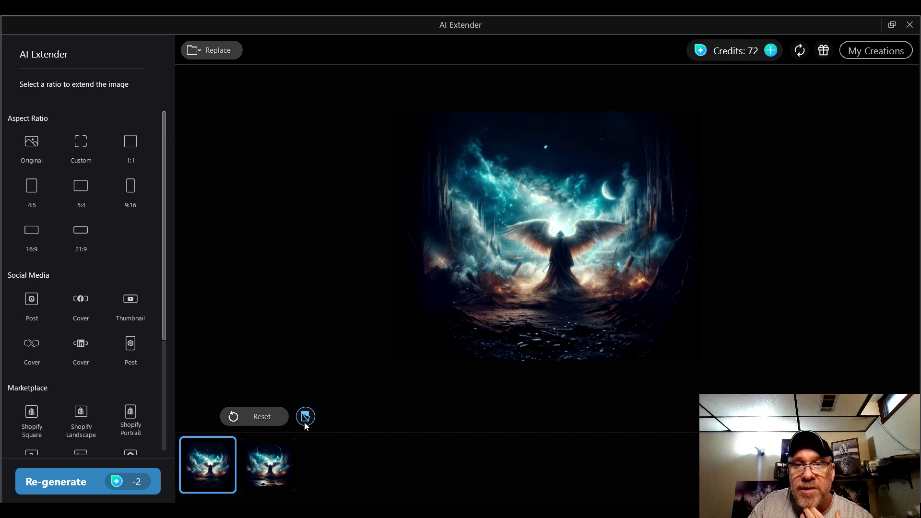
left_click(305, 423)
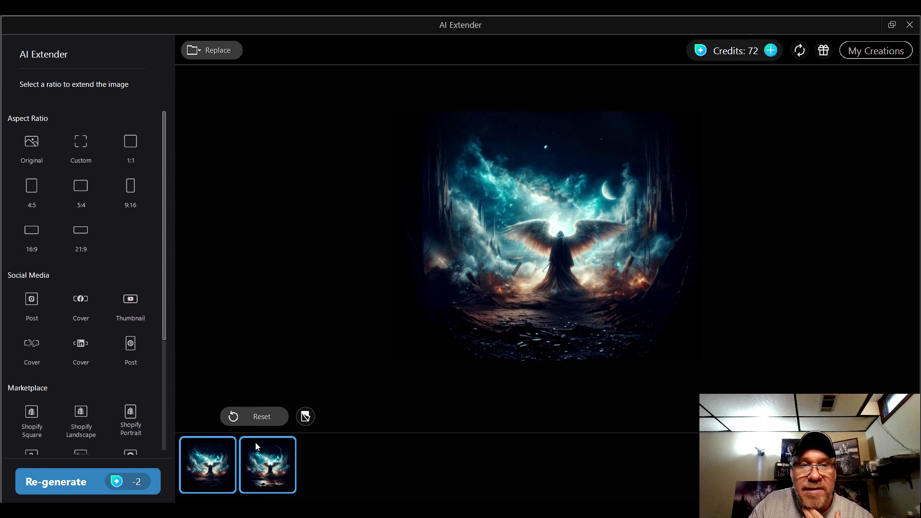
left_click(271, 465)
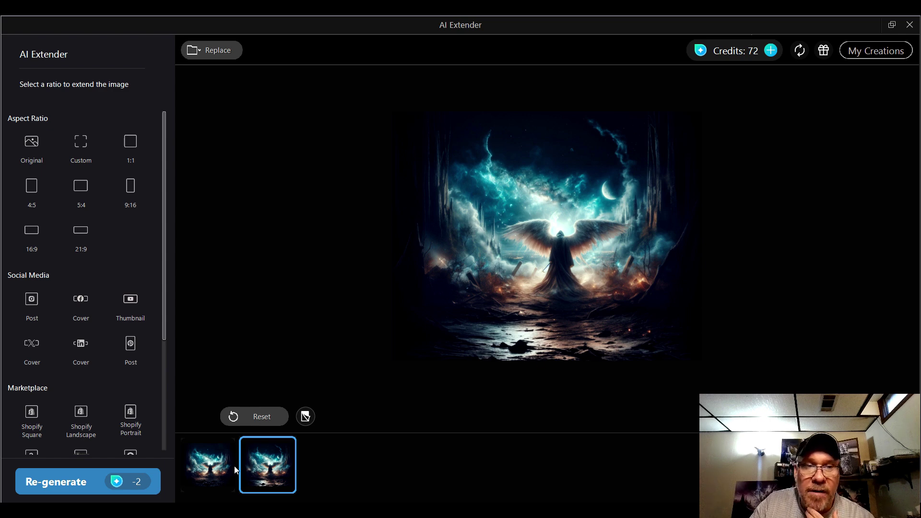
left_click(210, 464)
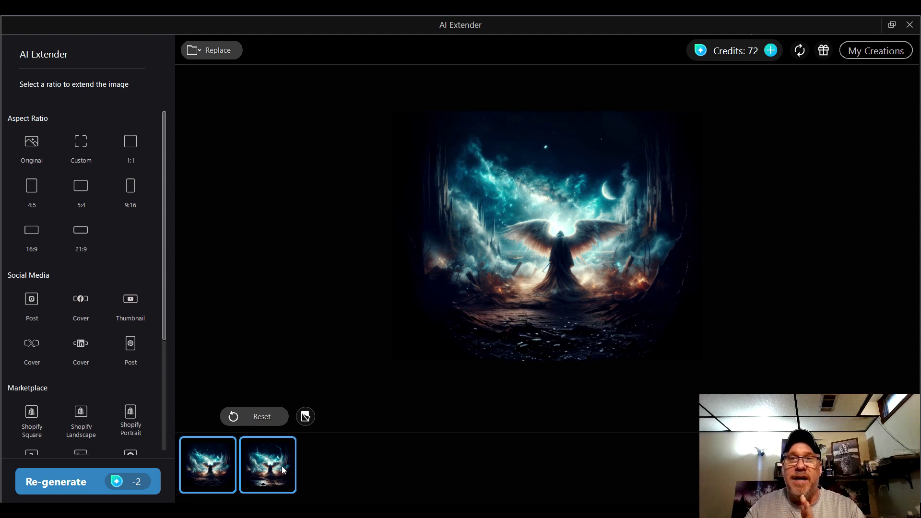
left_click(272, 468)
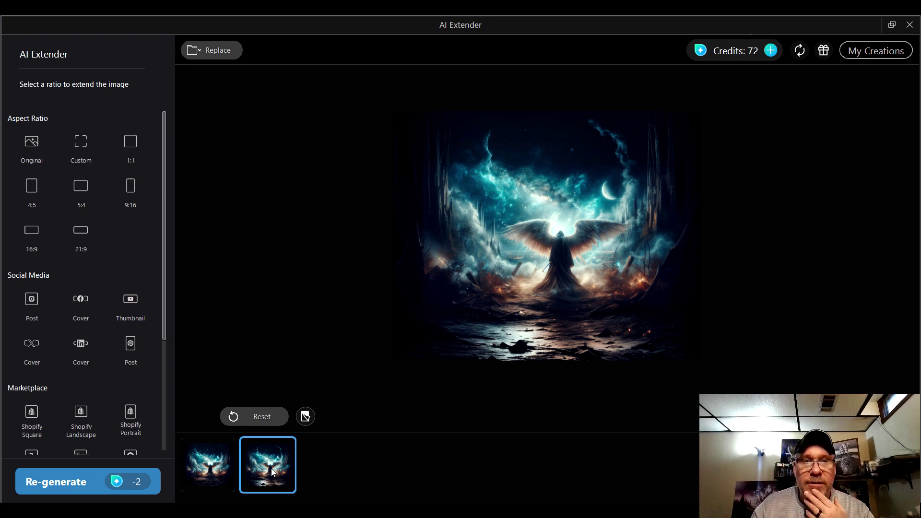
Compare the two generated extensions again, keep the second one, and maximize the main editor window.
left_click(212, 473)
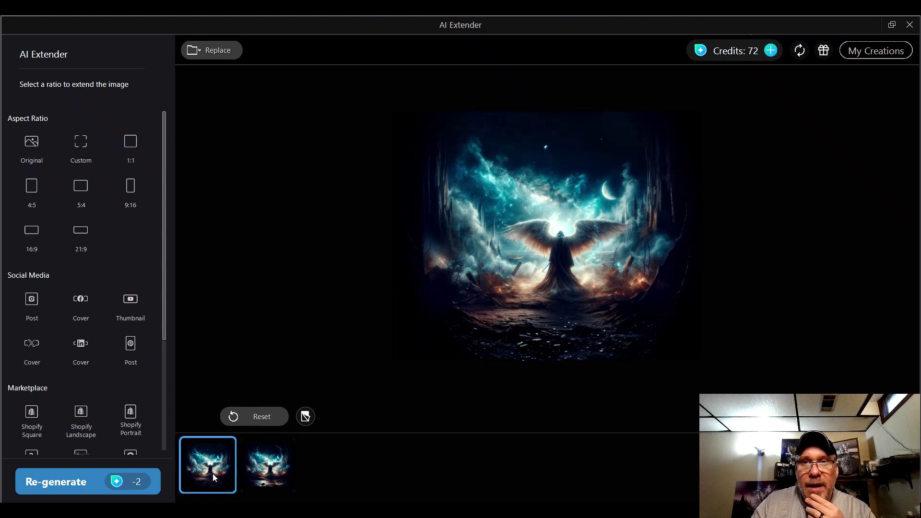
left_click(267, 464)
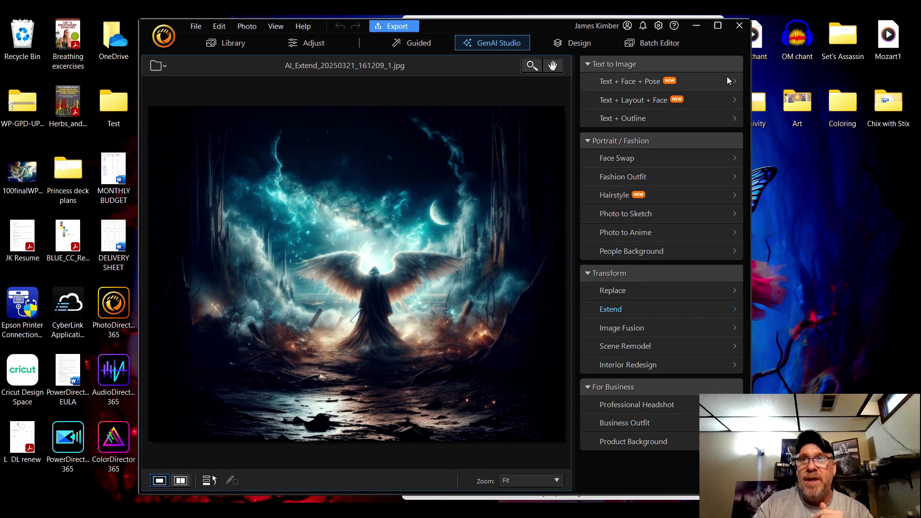
left_click(718, 25)
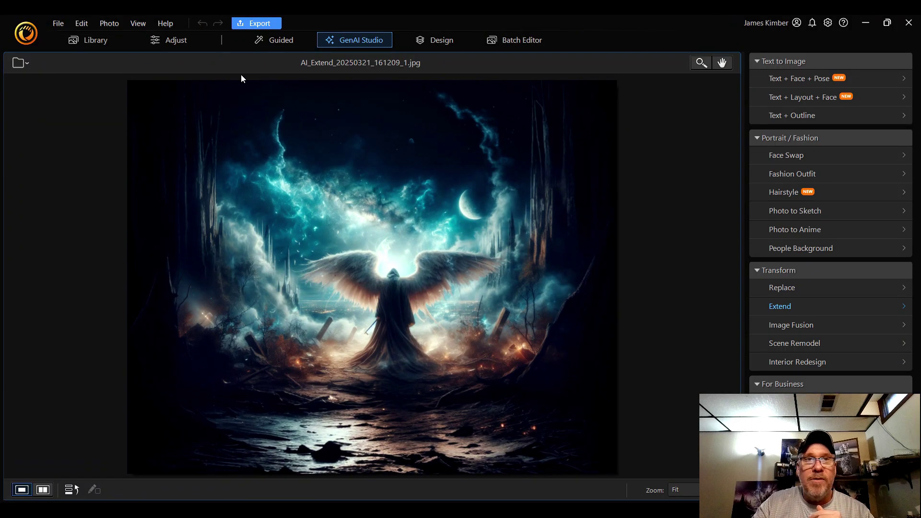
Open the extended image in the Crop/Rotate/Flip tool and unlock the width-to-height ratio.
left_click(282, 39)
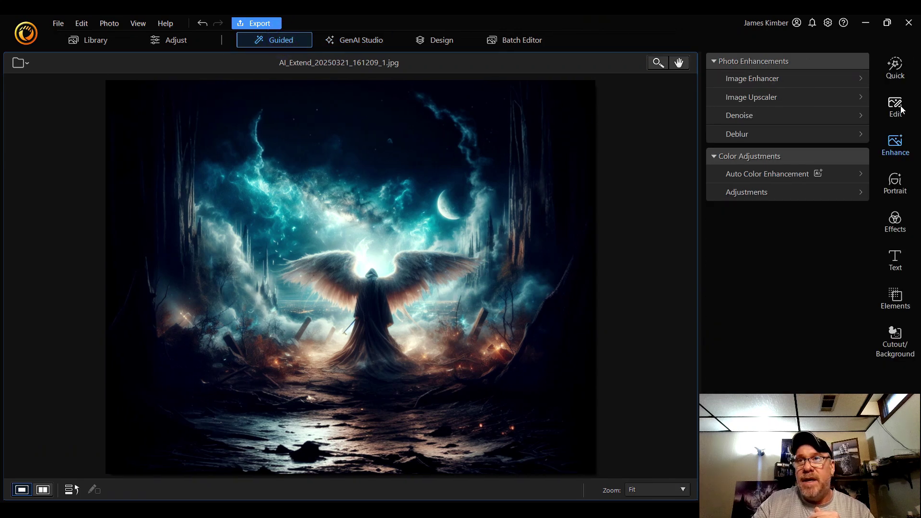
left_click(895, 107)
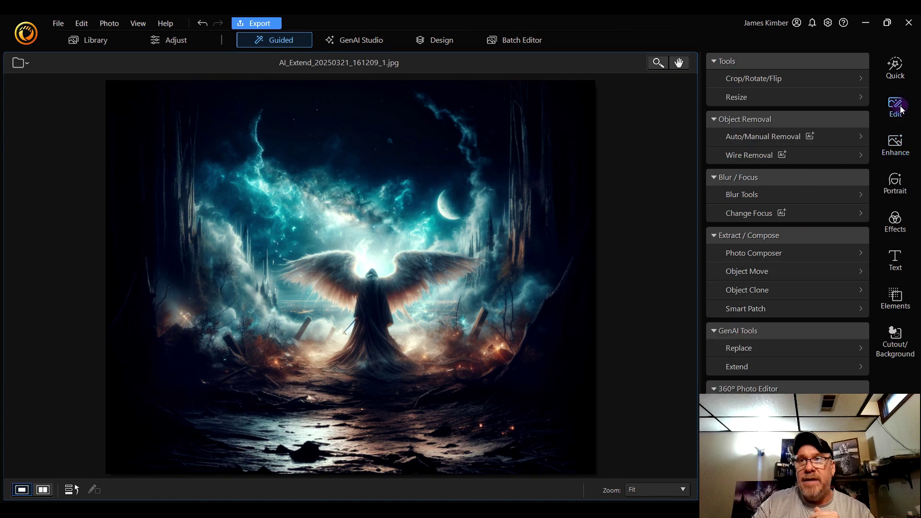
left_click(777, 79)
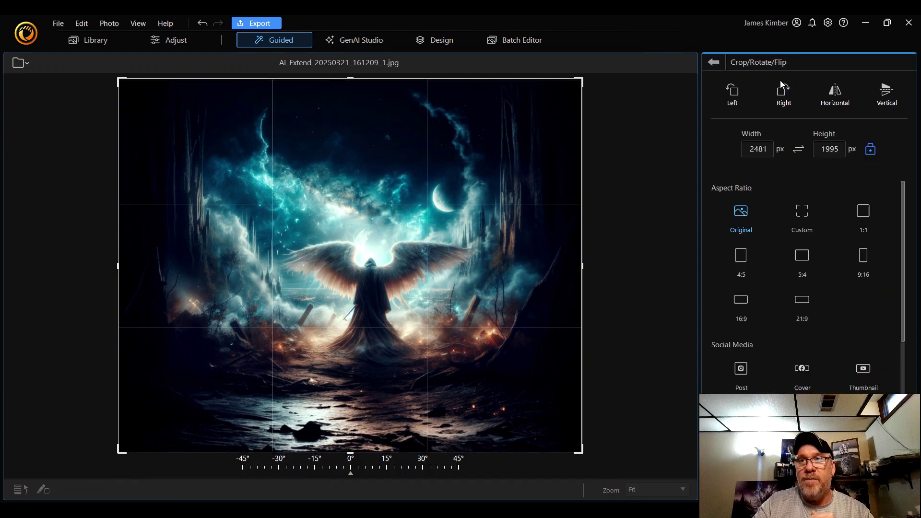
left_click(872, 151)
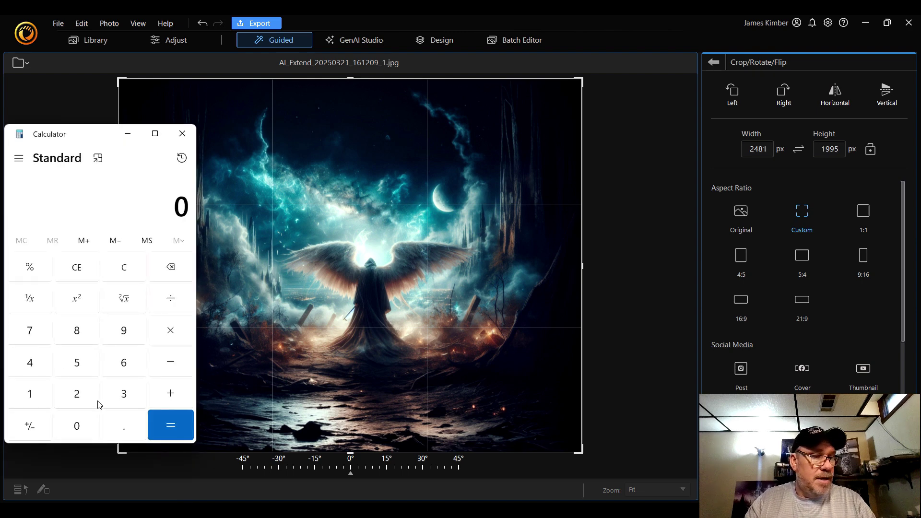
In Calculator, work out 3000 × 1.5 and 3000 ÷ 1.5 as candidate pixel sizes.
type("3000")
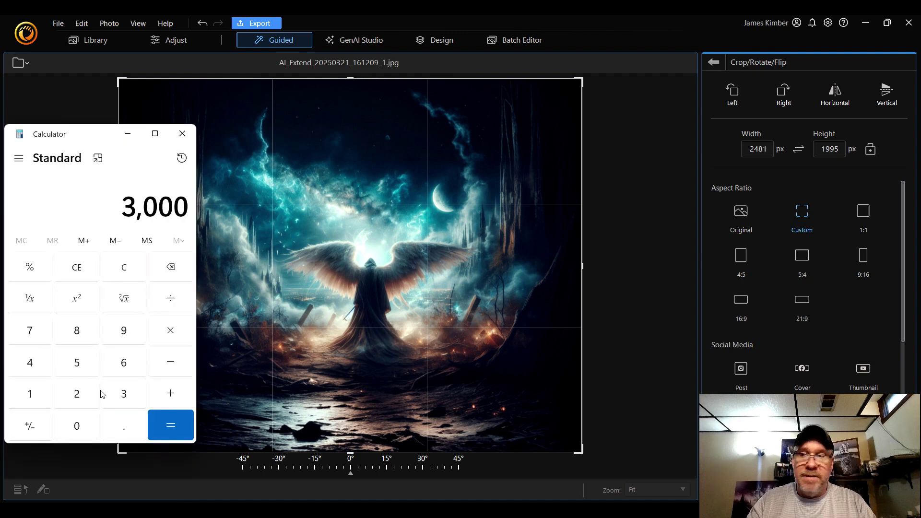
type("*1.5")
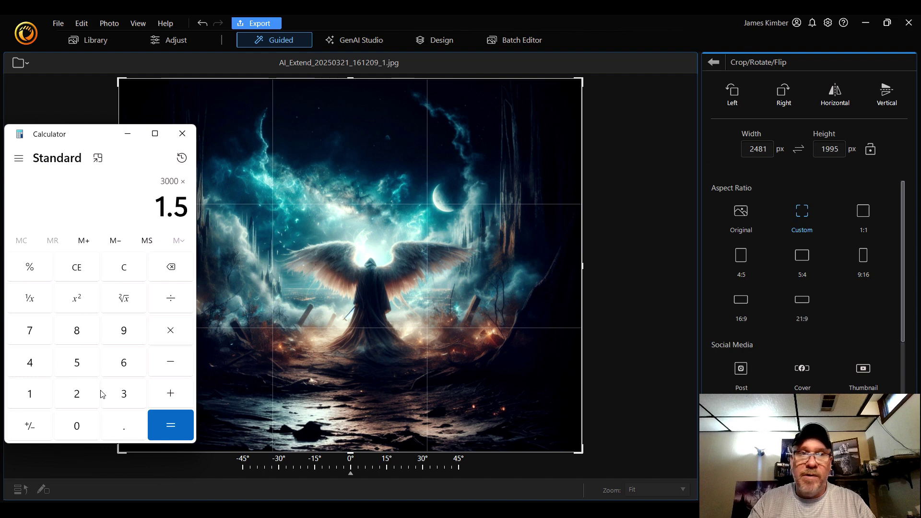
key("Return")
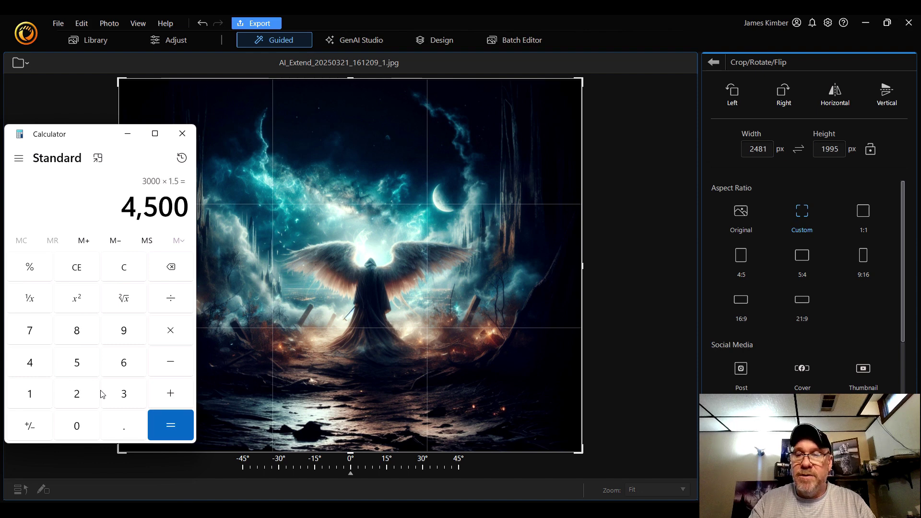
left_click(124, 267)
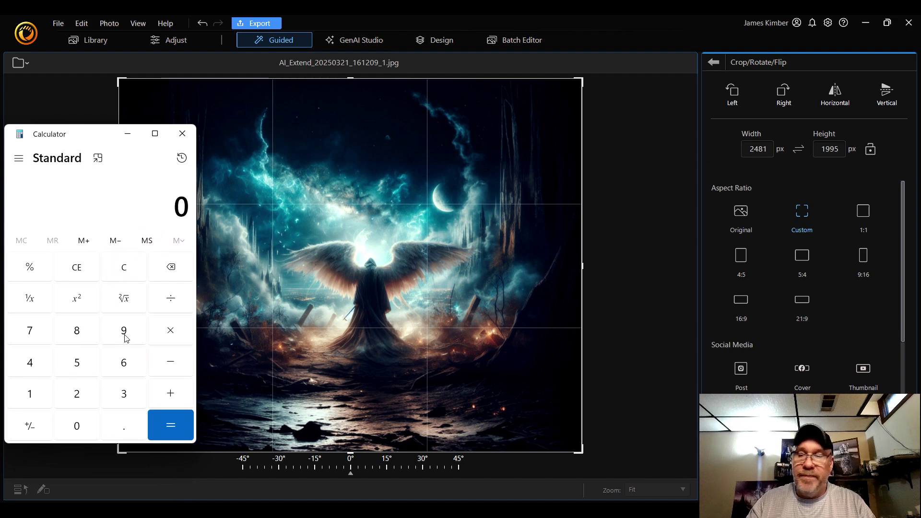
type("3000")
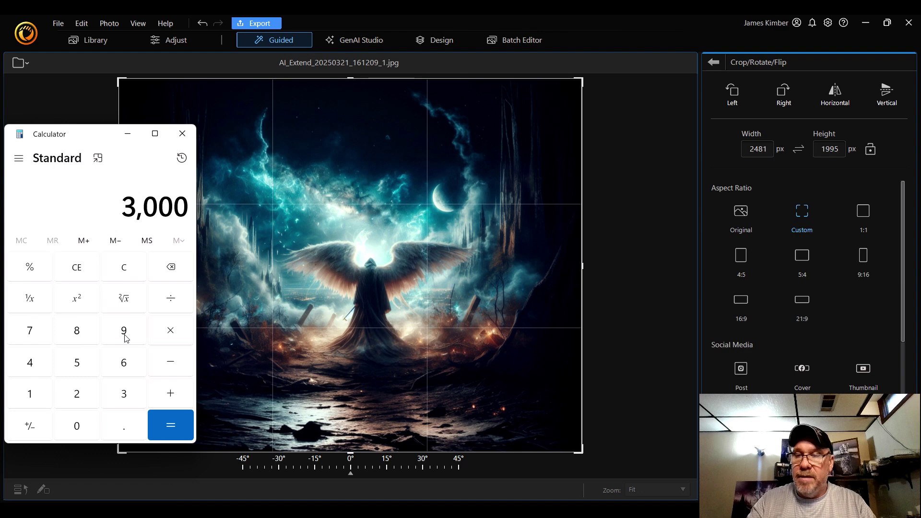
type("/1.5")
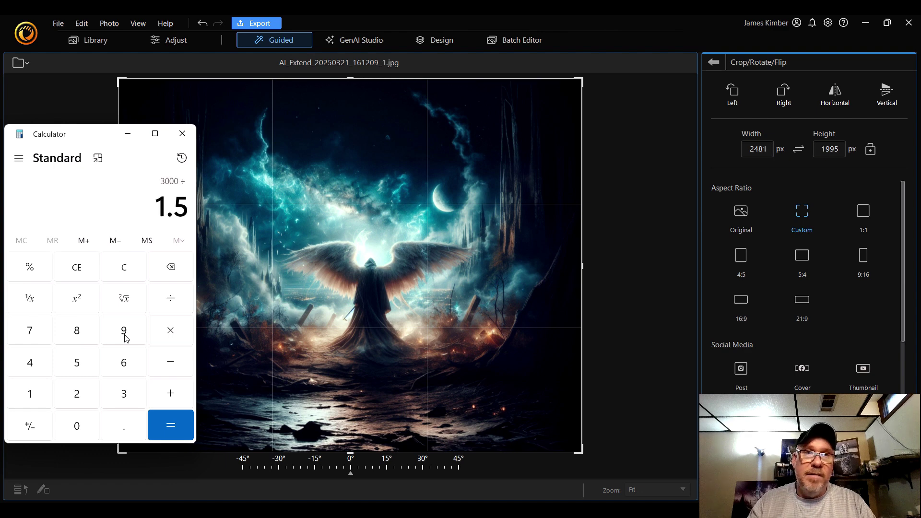
key("Return")
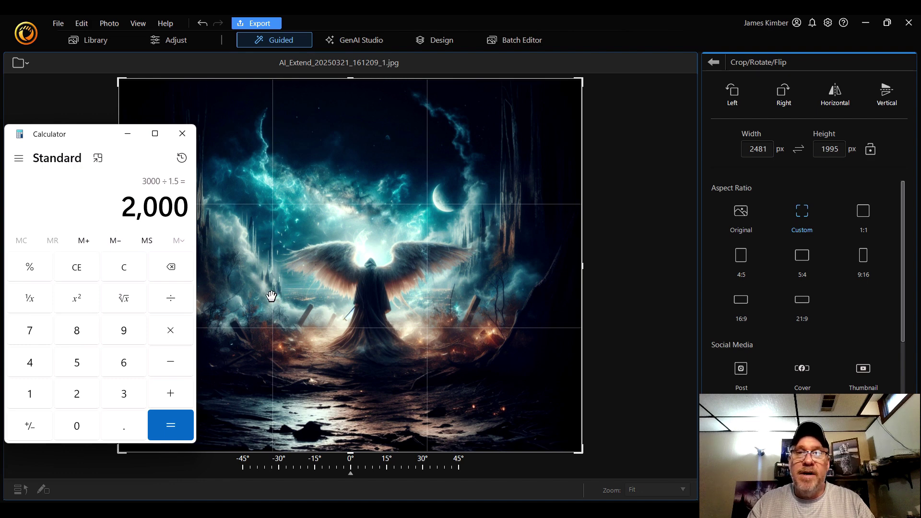
Calculate 3000 ÷ 1.4 and set the crop width to 2142 px in PhotoDirector.
left_click(121, 267)
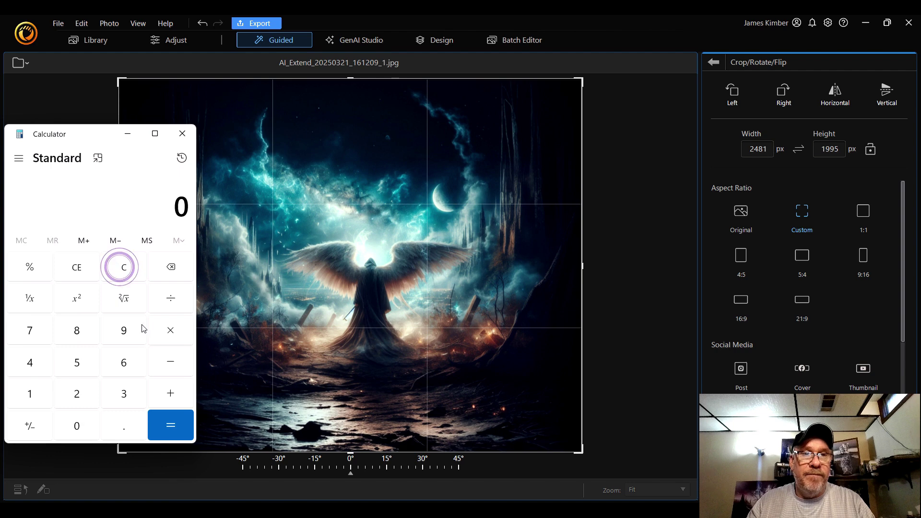
type("3000/")
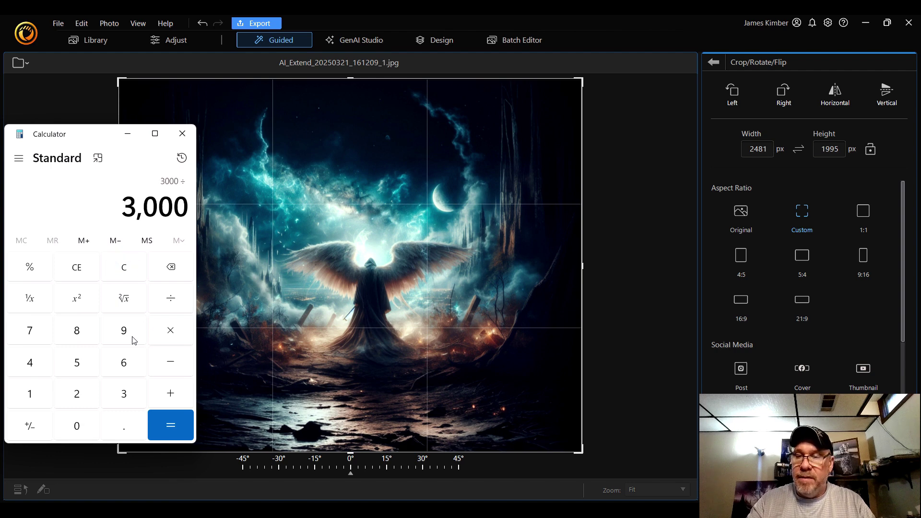
type("1.4")
key("Return")
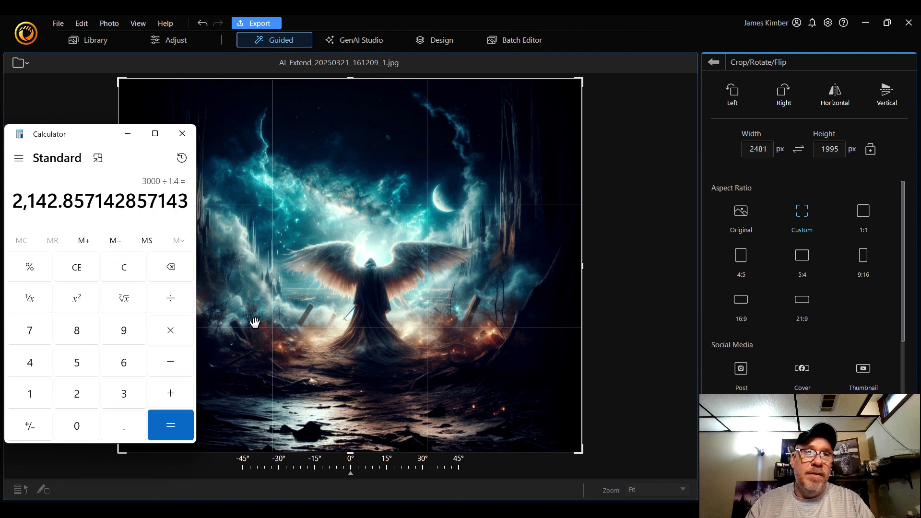
double_click(763, 148)
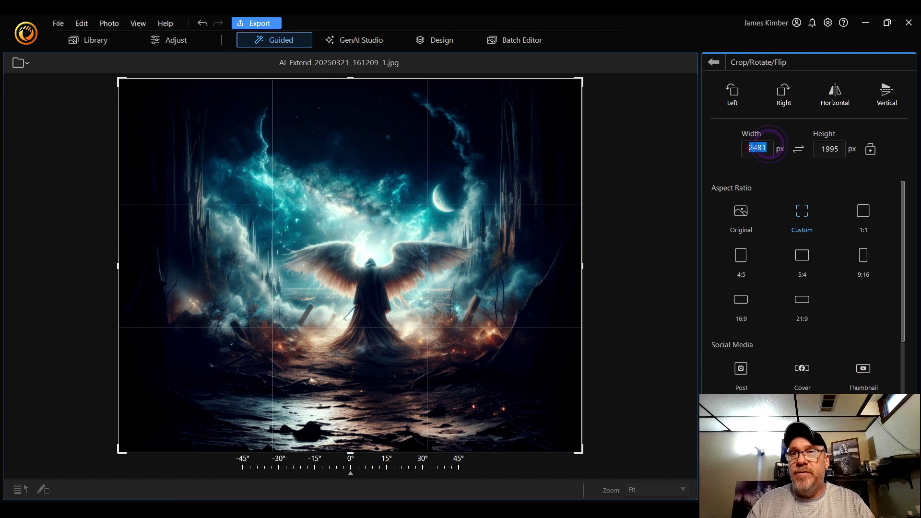
type("2142")
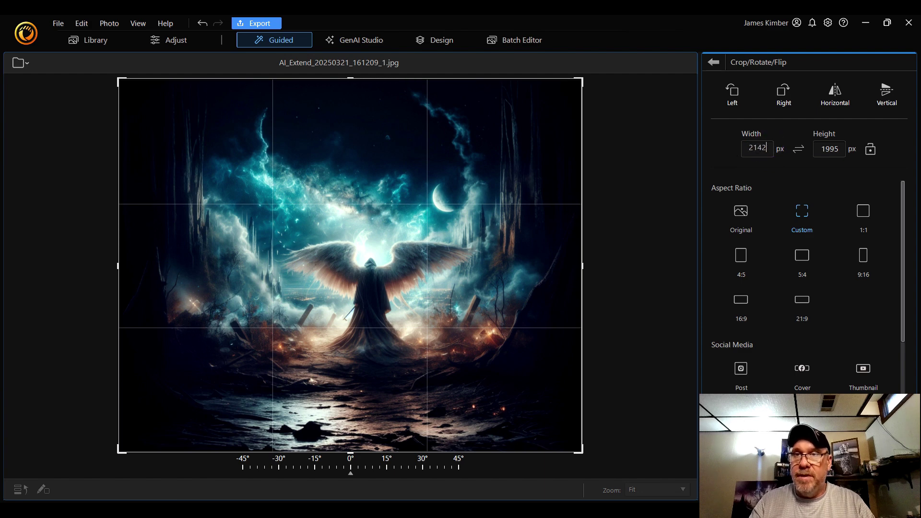
Calculate 2400 ÷ 1.4 in Calculator and set the crop height to 1714 px in PhotoDirector.
key("alt+Tab")
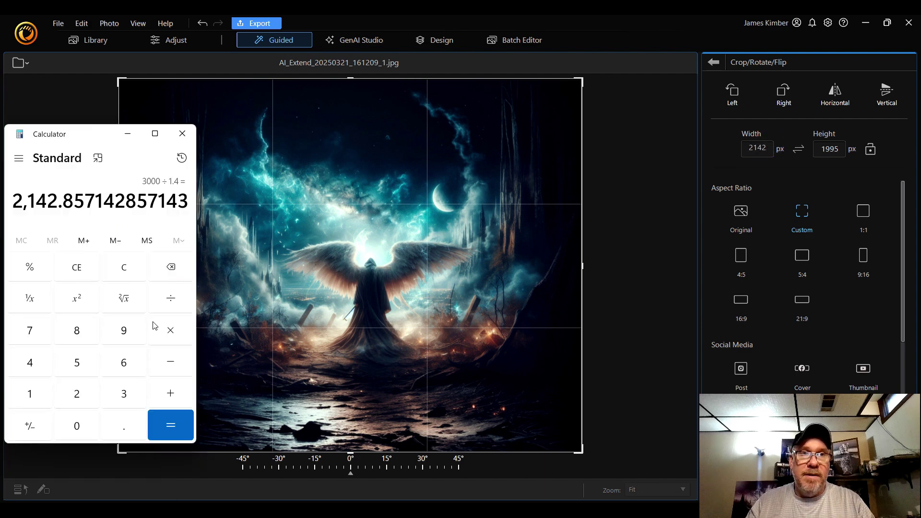
left_click(128, 267)
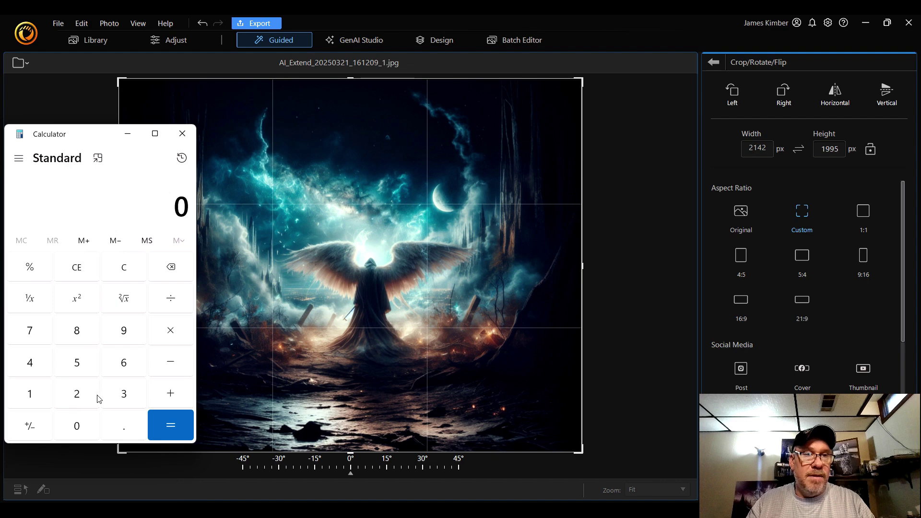
type("2400/")
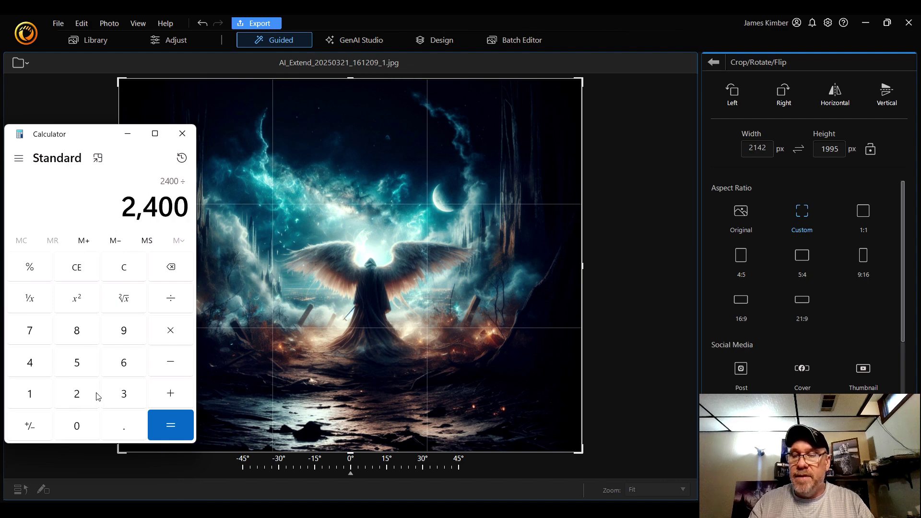
type("1.4")
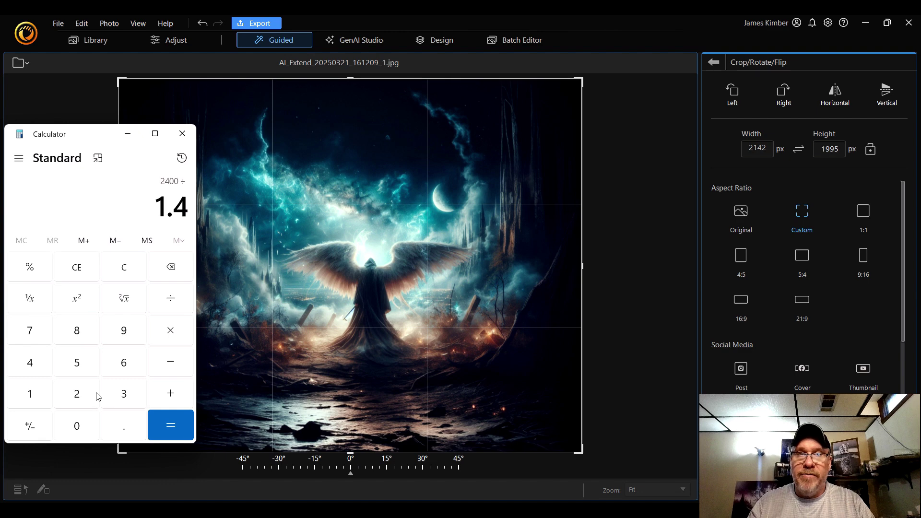
key("Return")
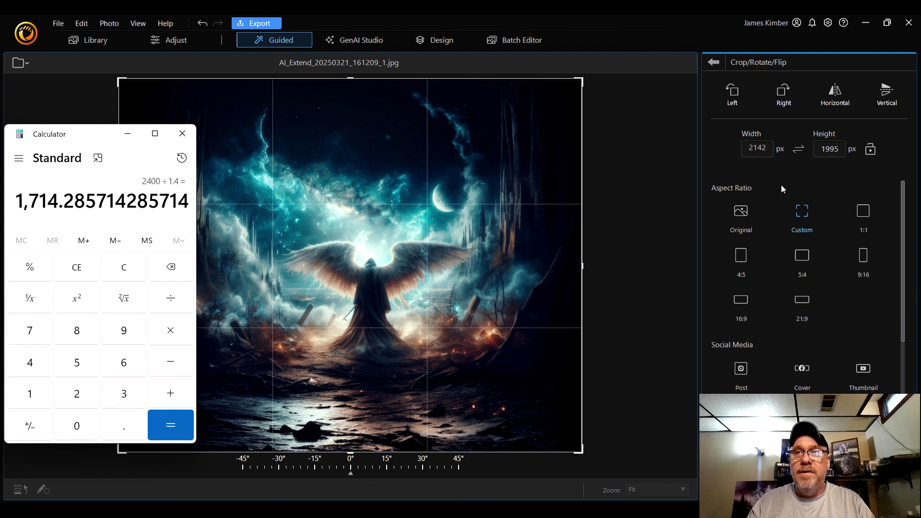
left_click(838, 150)
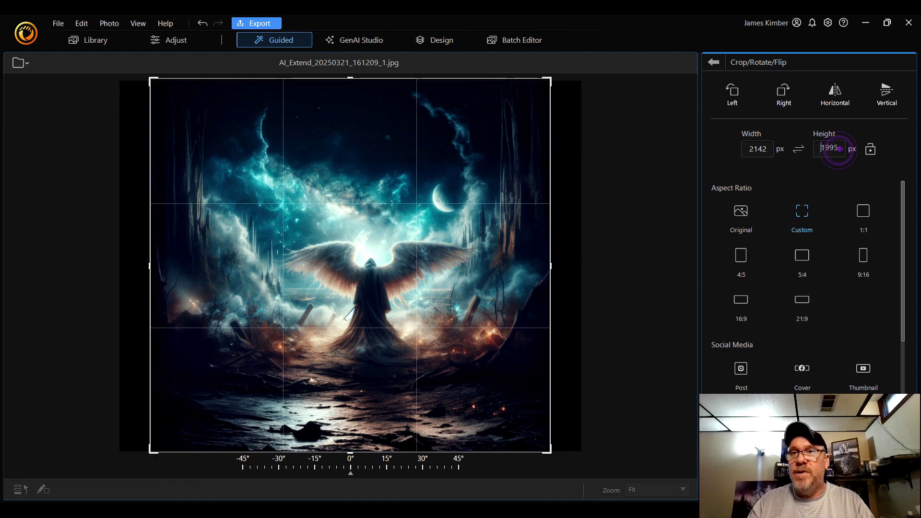
left_click_drag(838, 151, 810, 148)
type("1714")
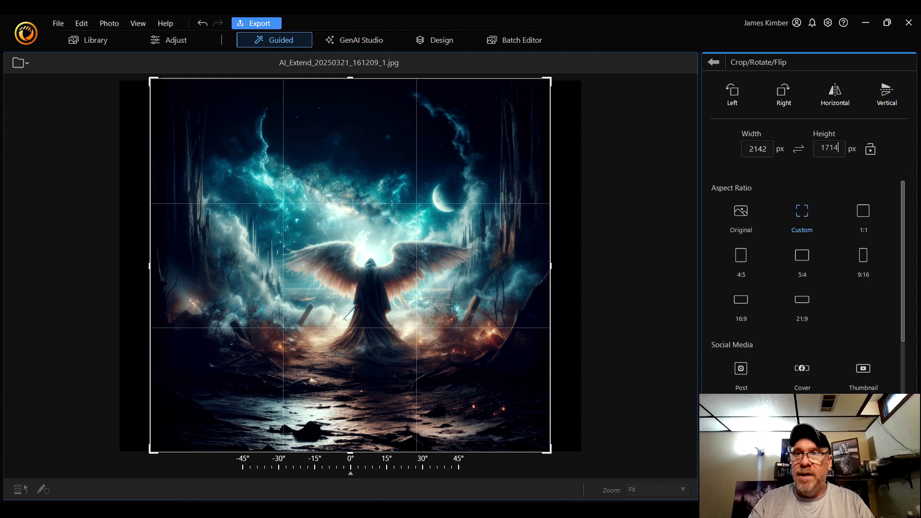
key("Return")
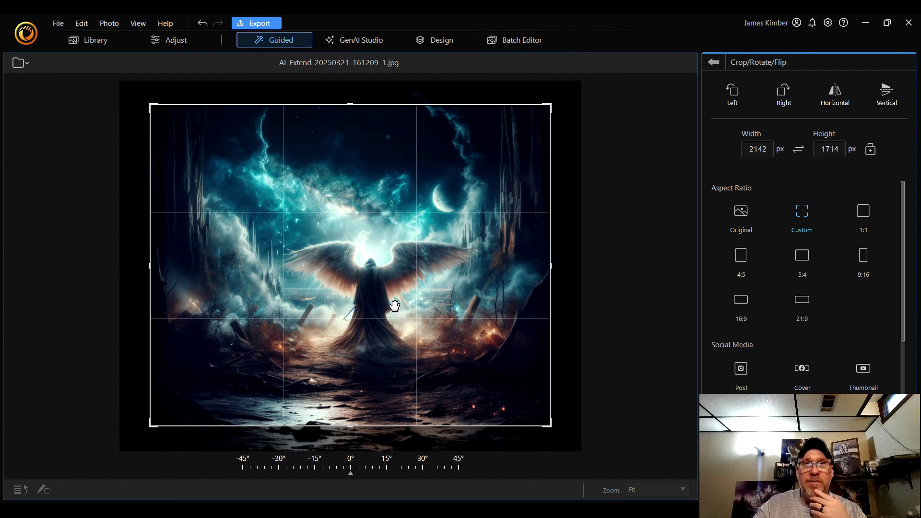
Shift the crop frame slightly toward the image's right side around the winged figure, apply the crop and leave the crop tool.
mouse_move(394, 305)
left_mouse_down()
mouse_move(396, 294)
mouse_move(410, 293)
mouse_move(402, 296)
left_mouse_up()
left_click_drag(402, 300, 402, 316)
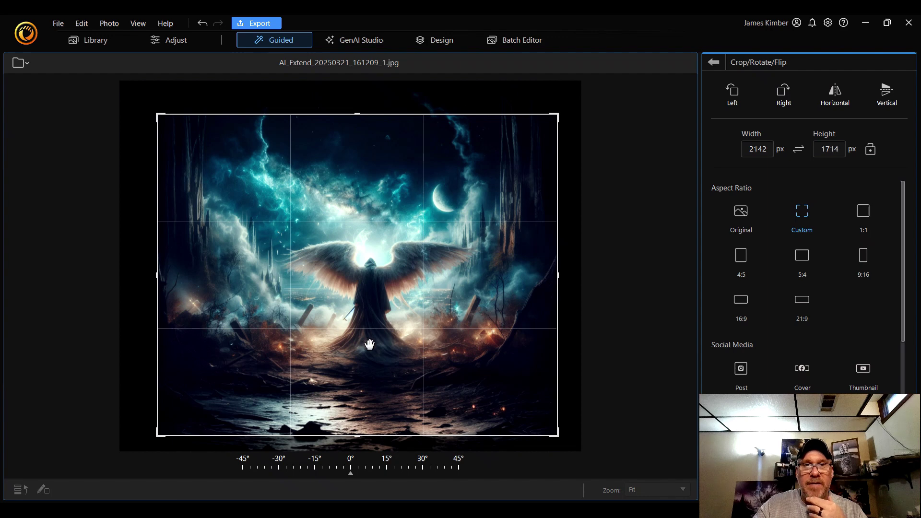
left_click_drag(370, 347, 376, 345)
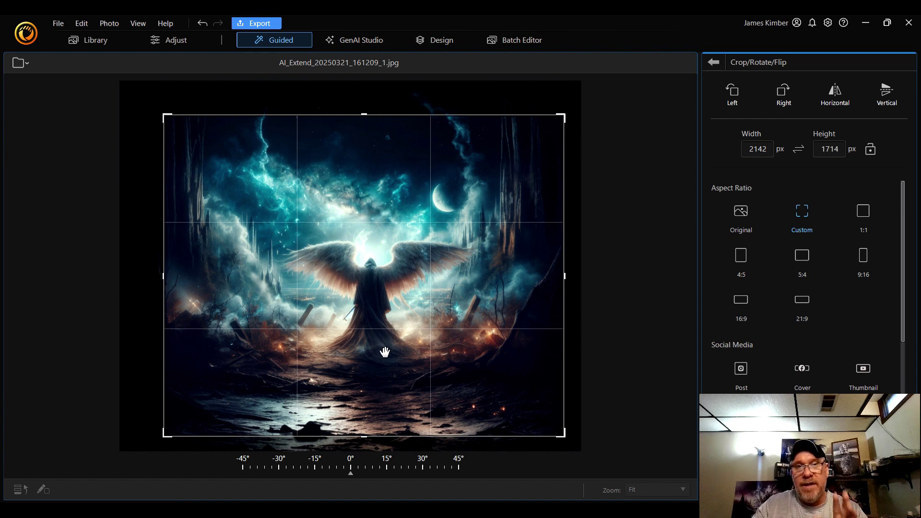
left_click_drag(384, 350, 385, 338)
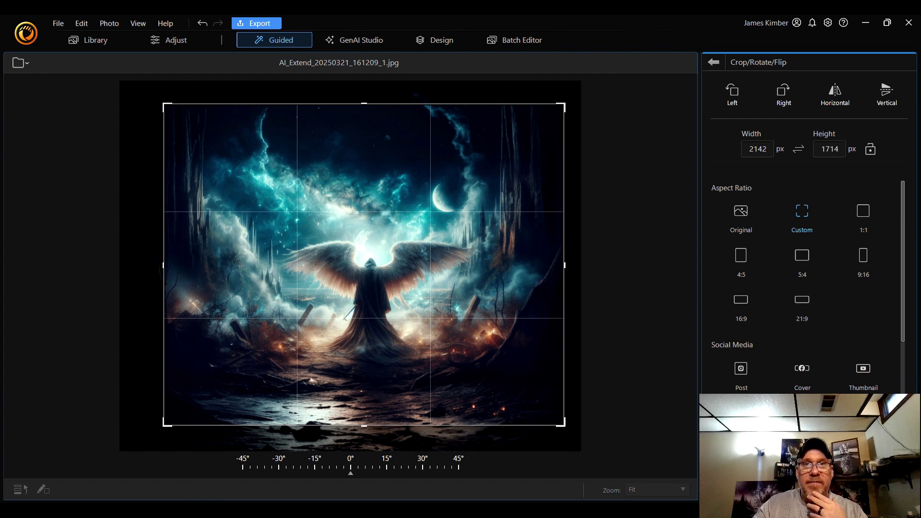
left_click(741, 215)
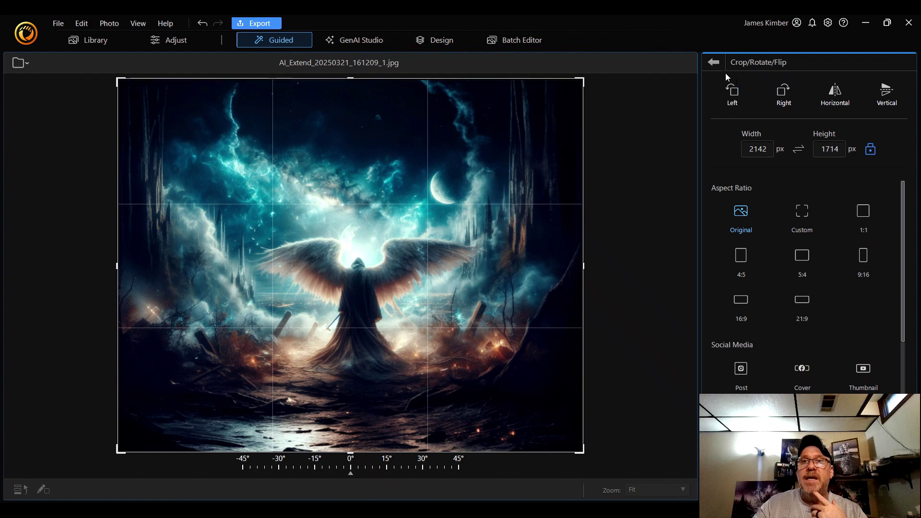
left_click(715, 62)
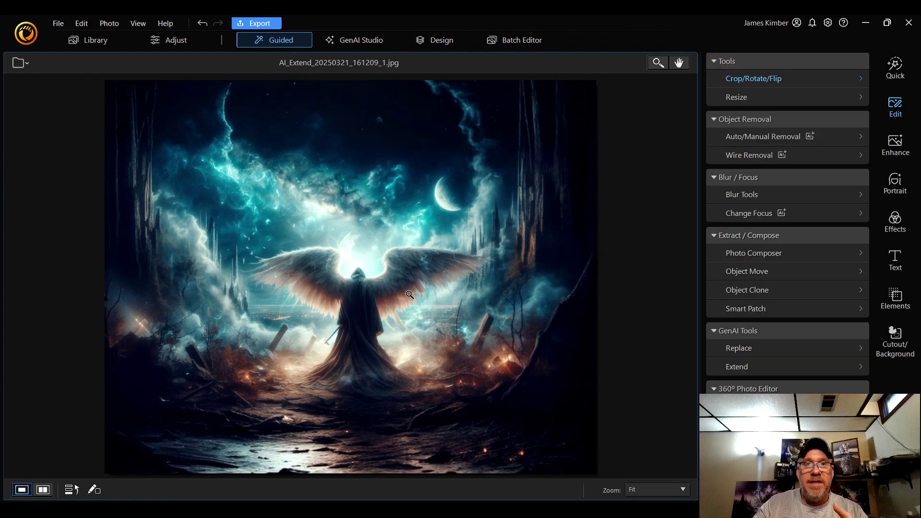
Open the photo export with more options and set the destination folder to Made the Cut inside In the works.
left_click(58, 25)
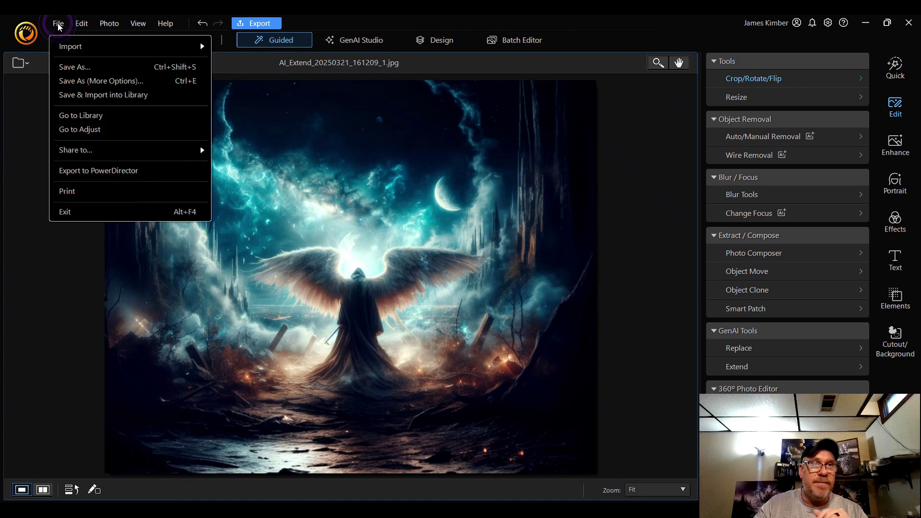
left_click(108, 82)
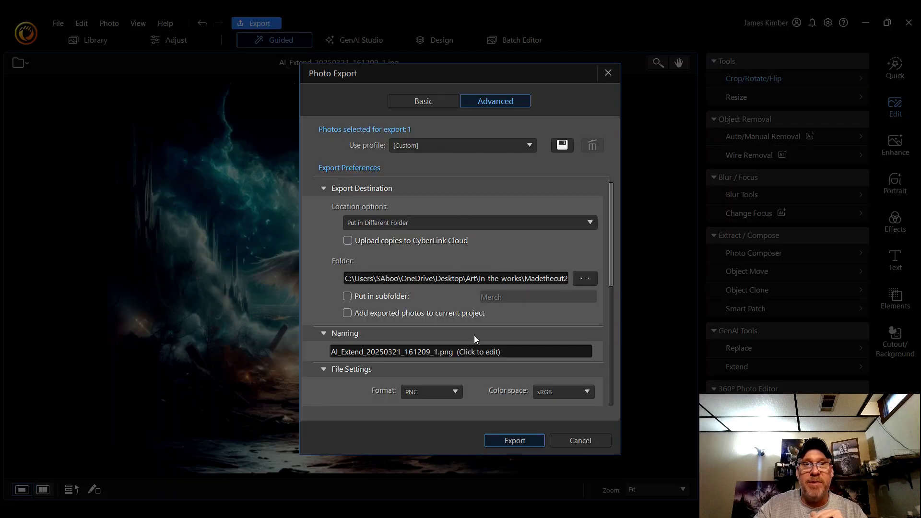
left_click(511, 352)
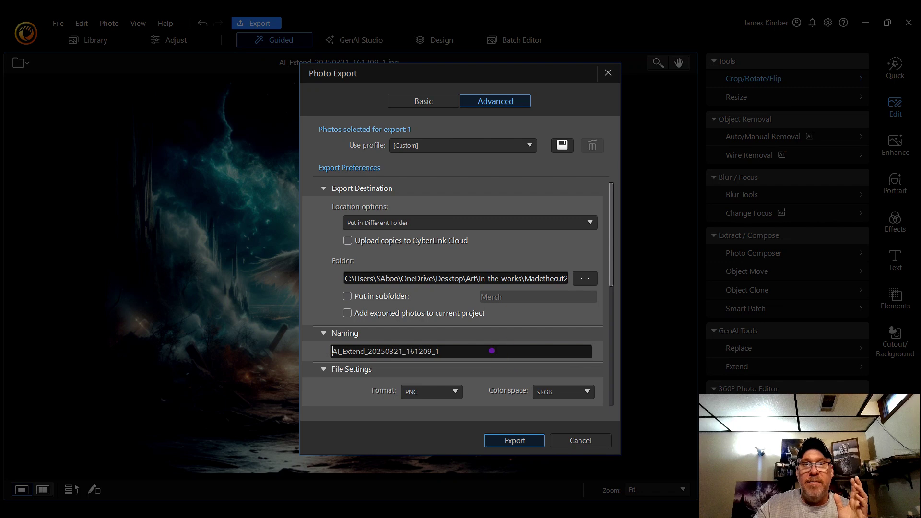
left_click_drag(491, 351, 332, 352)
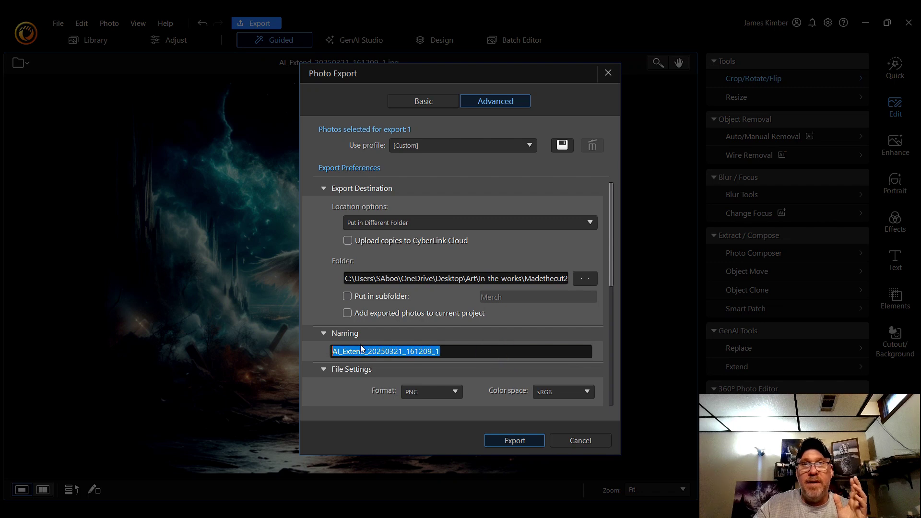
left_click(584, 279)
left_click(373, 48)
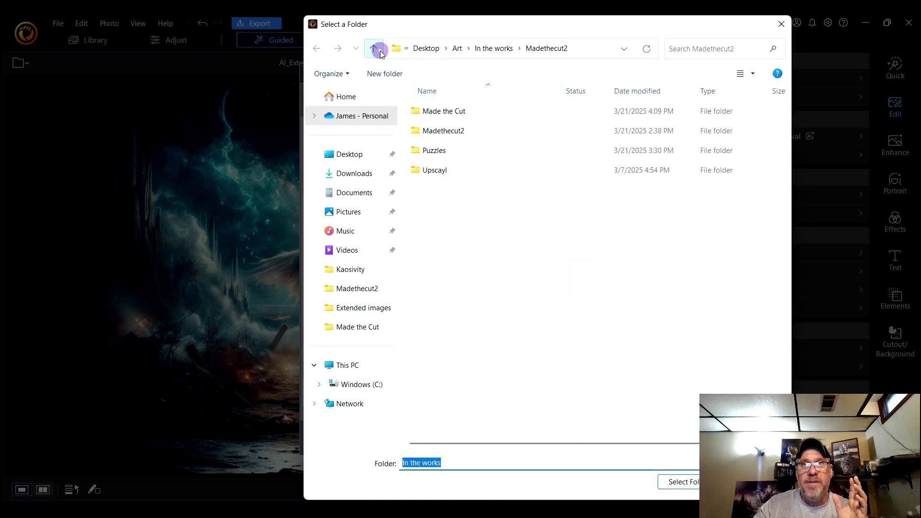
double_click(445, 112)
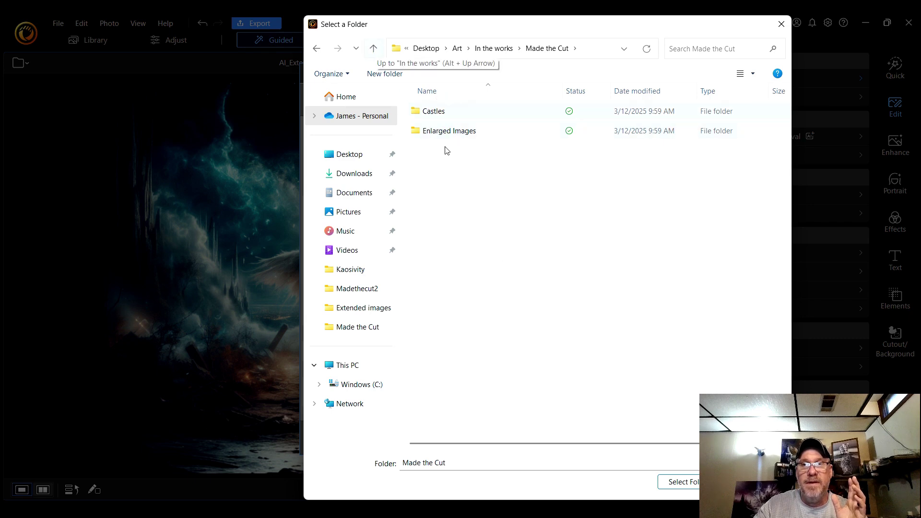
left_click(674, 482)
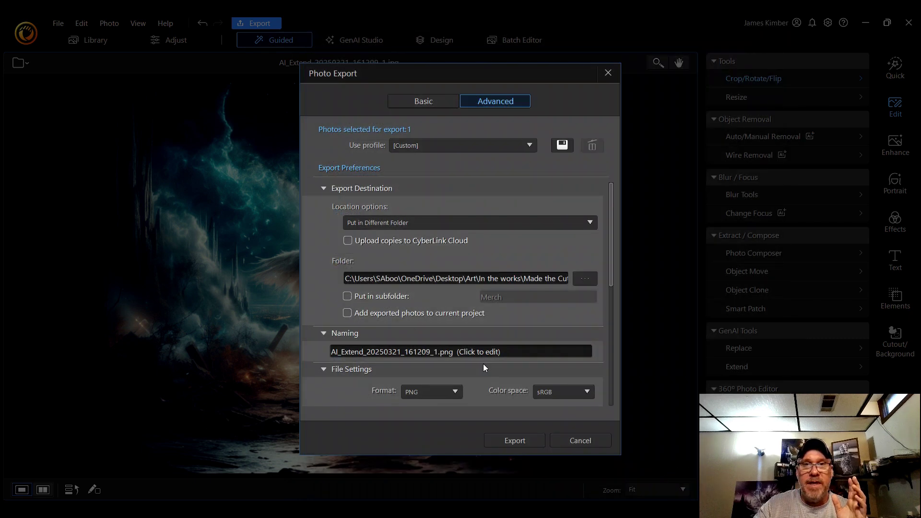
Name the file 601-extcrop and export it as PNG, keeping the original photo resolution.
left_click(513, 352)
type("601")
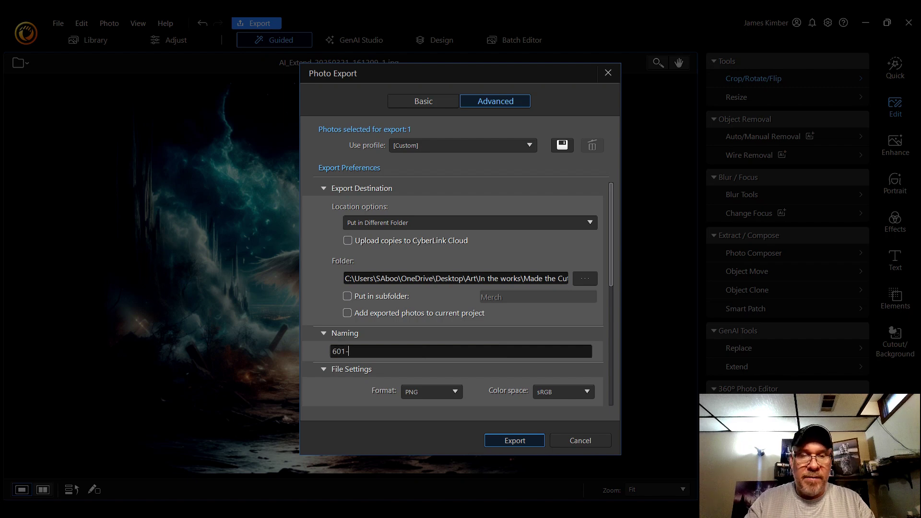
type("-extcr")
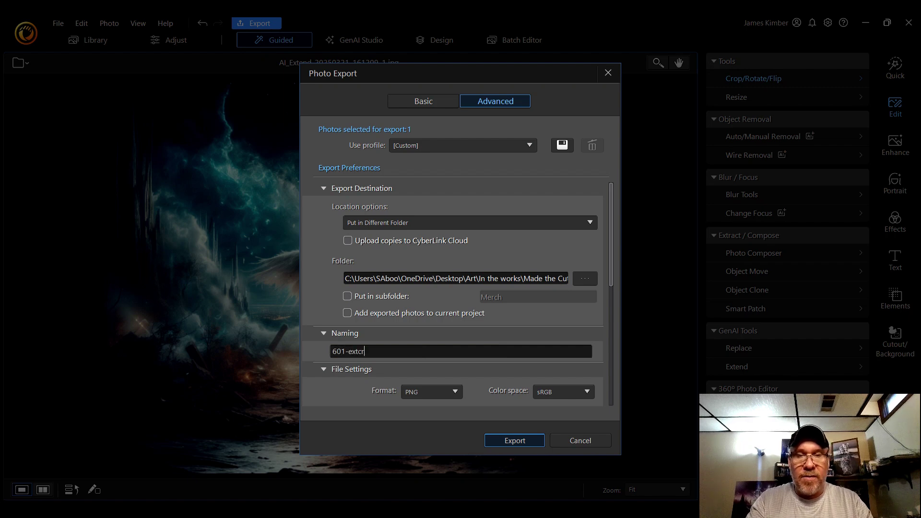
type("op")
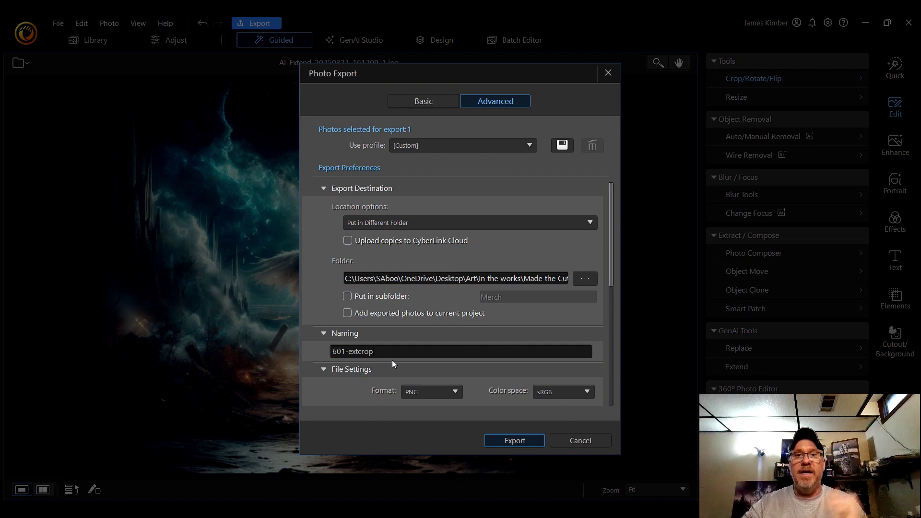
scroll(503, 372, "down", 10)
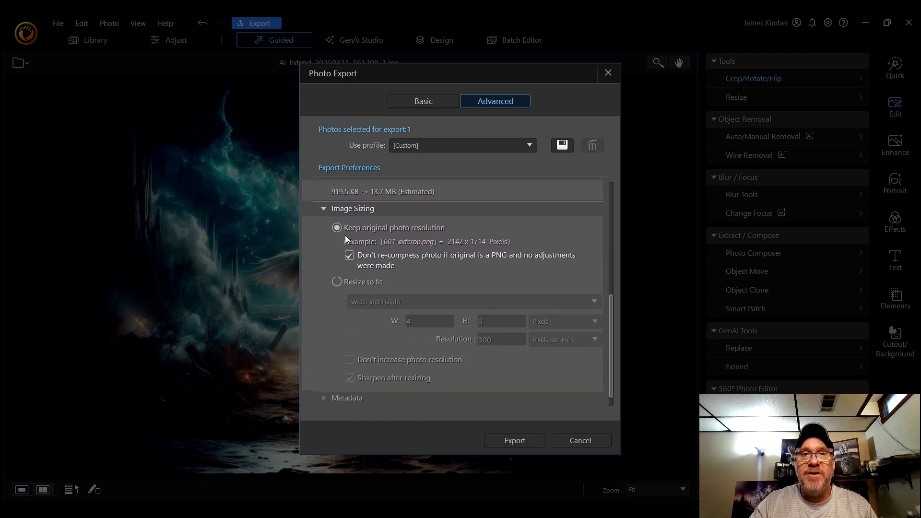
scroll(482, 342, "down", 2)
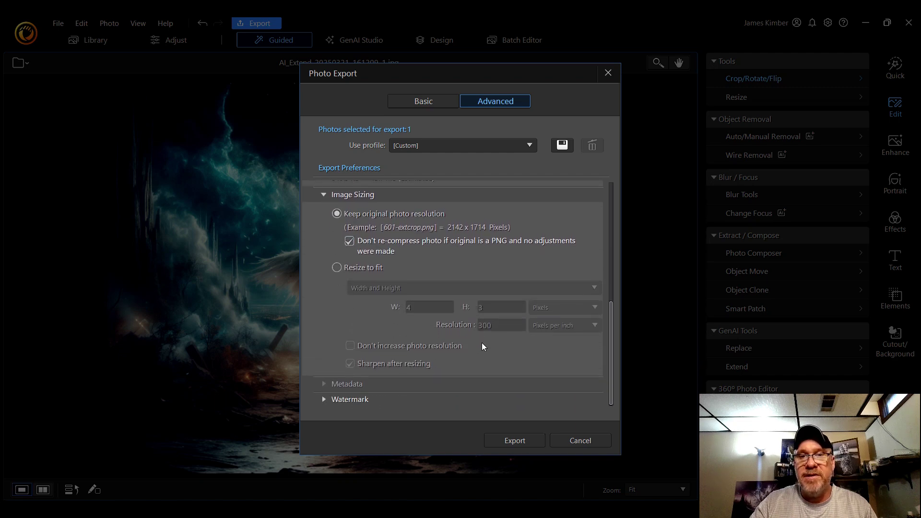
left_click(517, 440)
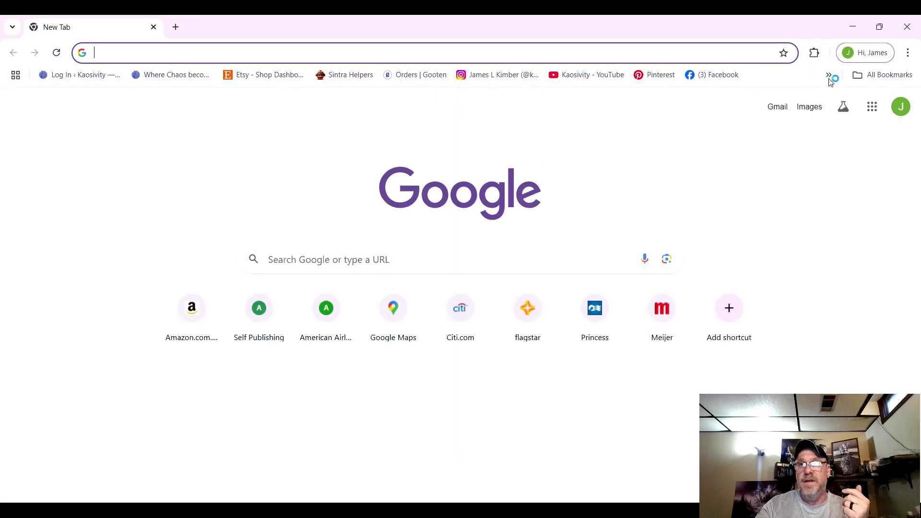
In Chrome, open the bookmarked rgb2cmyk.org site and choose 601-extcrop.png from the Made the Cut folder as the upload file.
left_click(828, 77)
left_click(753, 200)
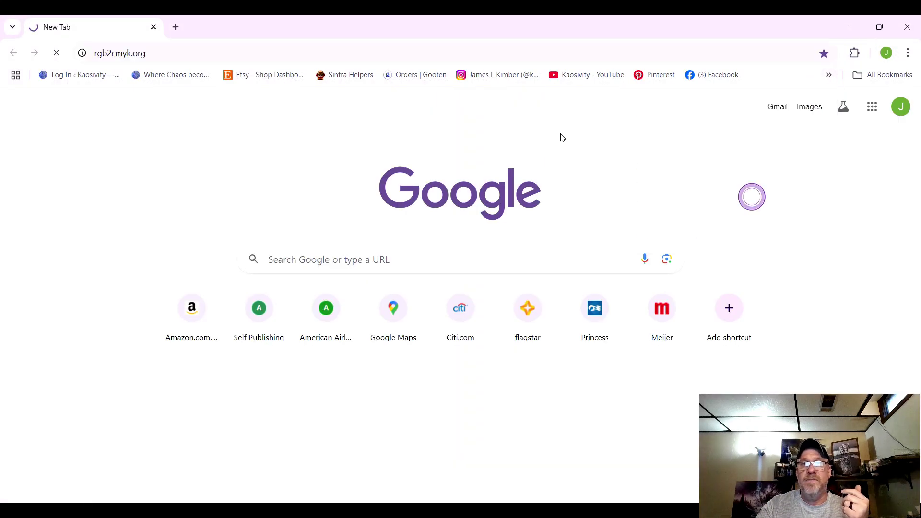
scroll(329, 226, "down", 3)
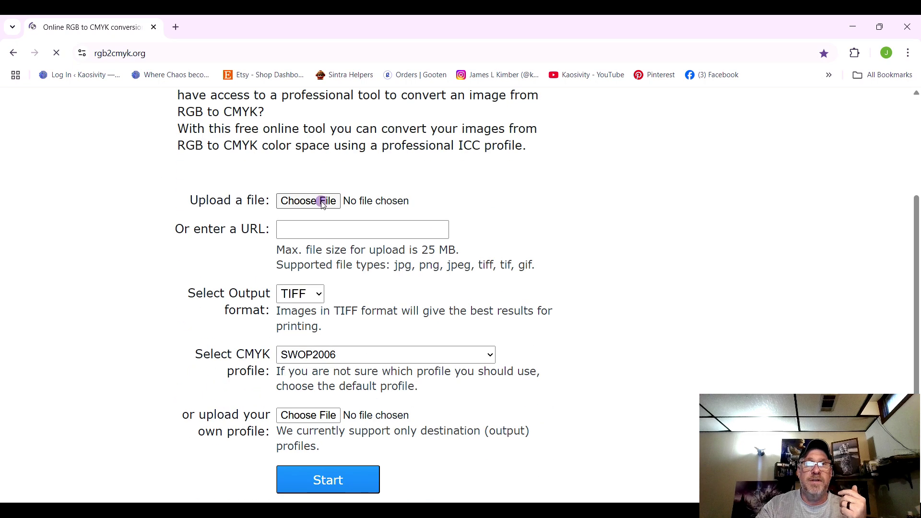
left_click(308, 201)
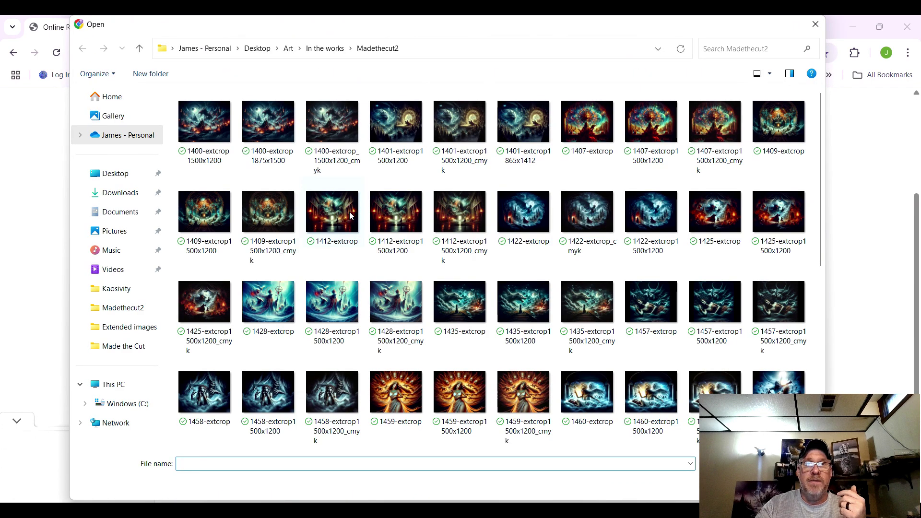
left_click(138, 48)
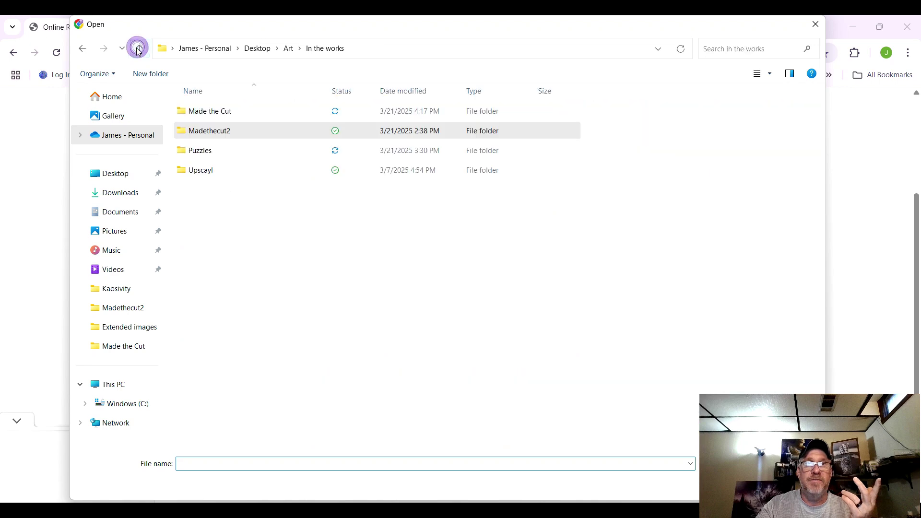
left_click(232, 111)
double_click(231, 111)
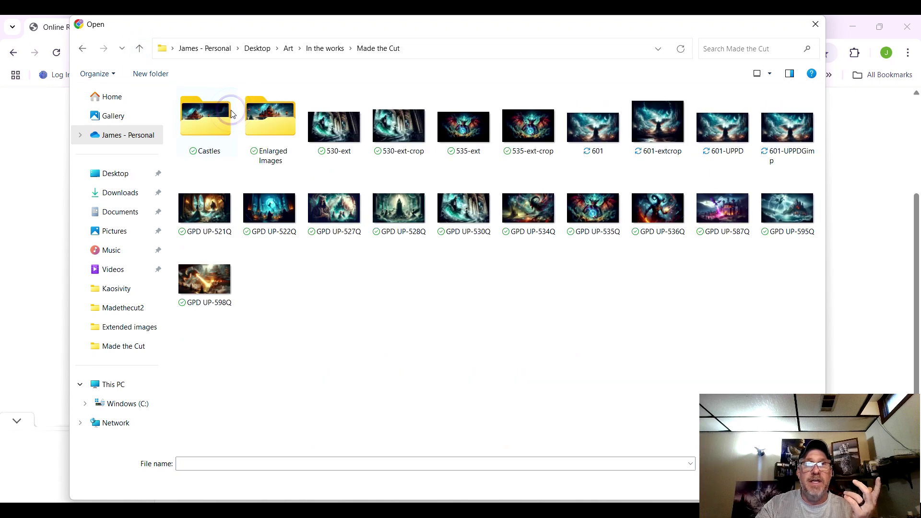
double_click(667, 125)
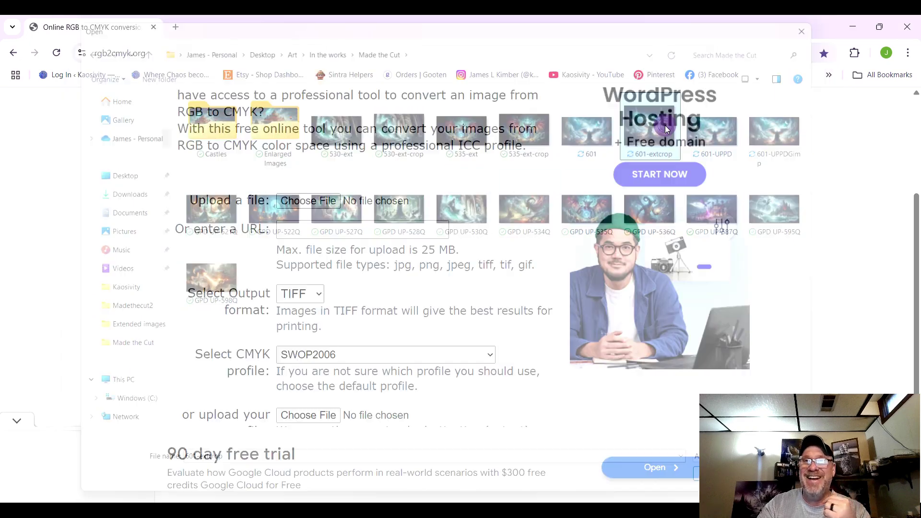
Review the conversion settings and convert 601-extcrop.png to CMYK with TIFF output and the SWOP2006 profile.
scroll(459, 214, "up", 4)
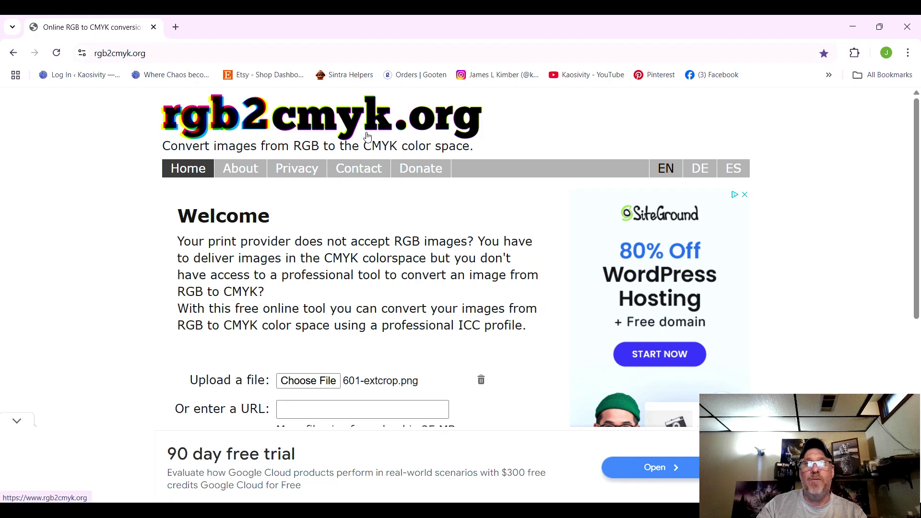
scroll(485, 157, "down", 5)
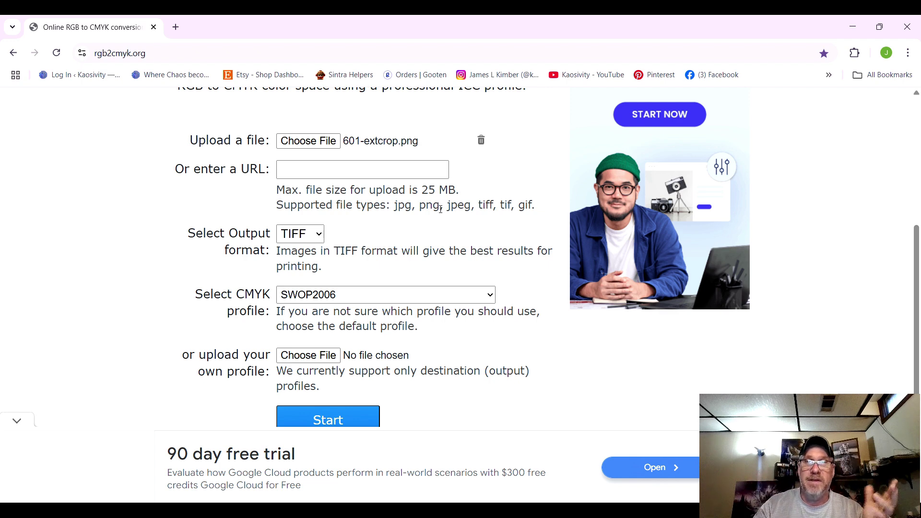
scroll(446, 238, "down", 1)
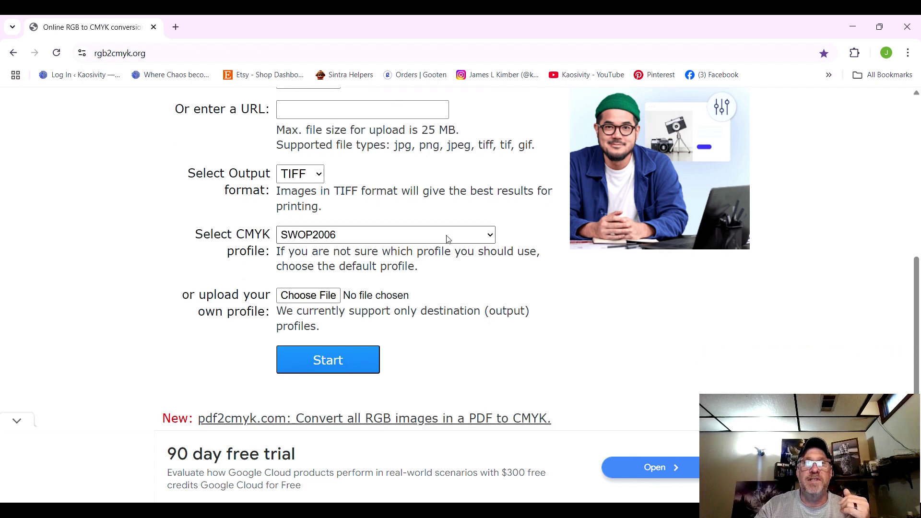
scroll(447, 235, "up", 2)
scroll(447, 235, "down", 1)
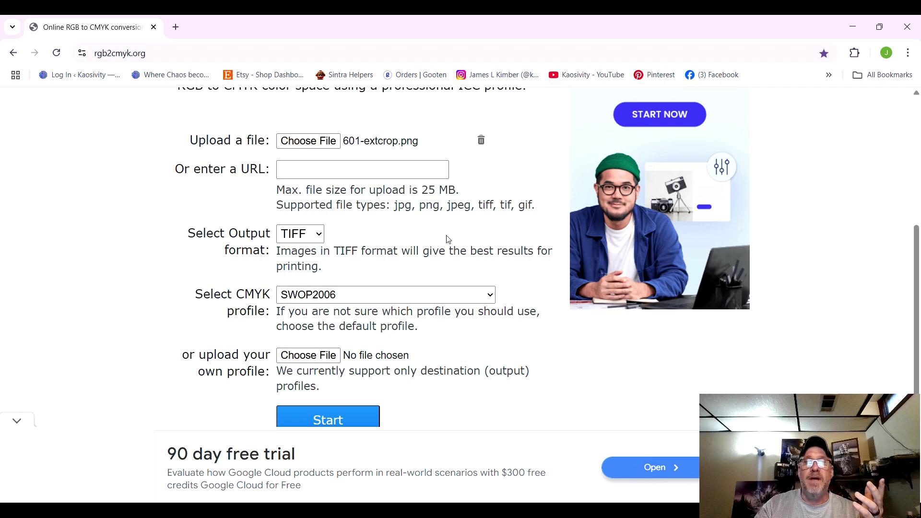
scroll(448, 238, "up", 1)
scroll(447, 239, "down", 1)
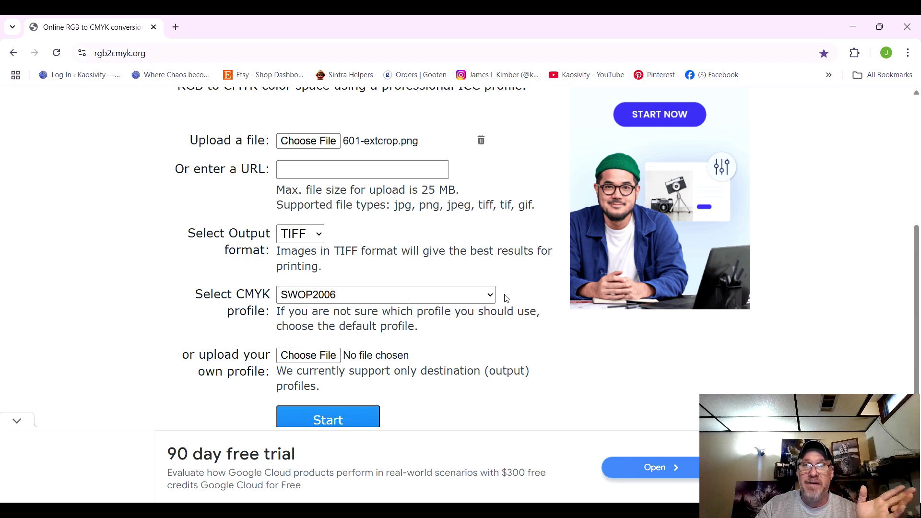
scroll(506, 298, "down", 1)
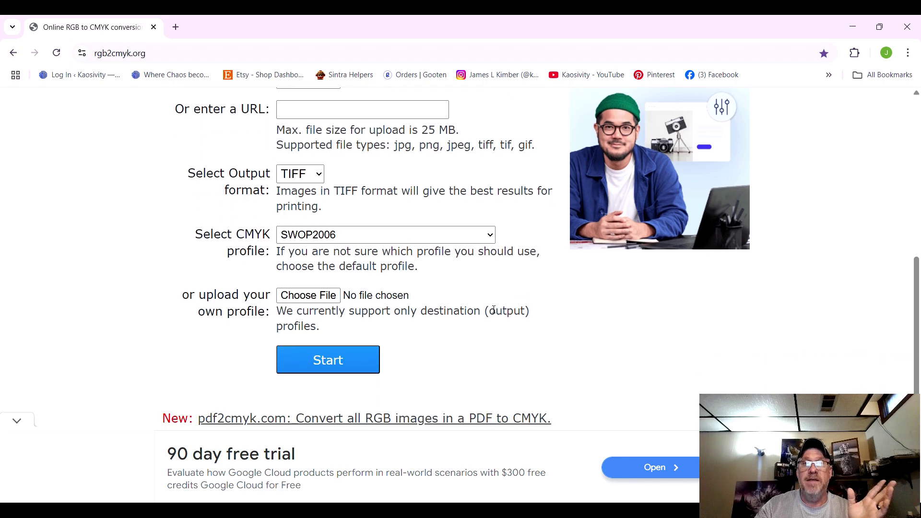
left_click(358, 367)
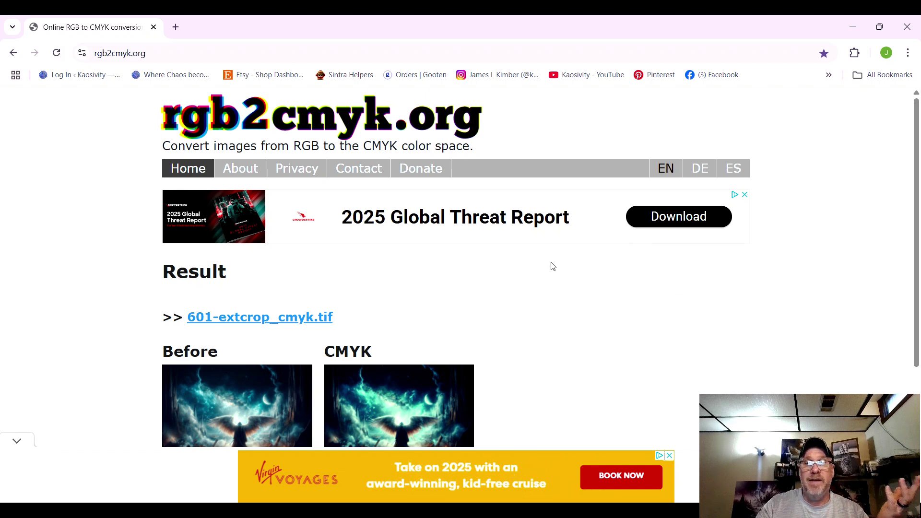
Download the converted CMYK image and save it as 601-extcrop_cmyk in TIF format in the Made the Cut folder.
scroll(549, 266, "down", 2)
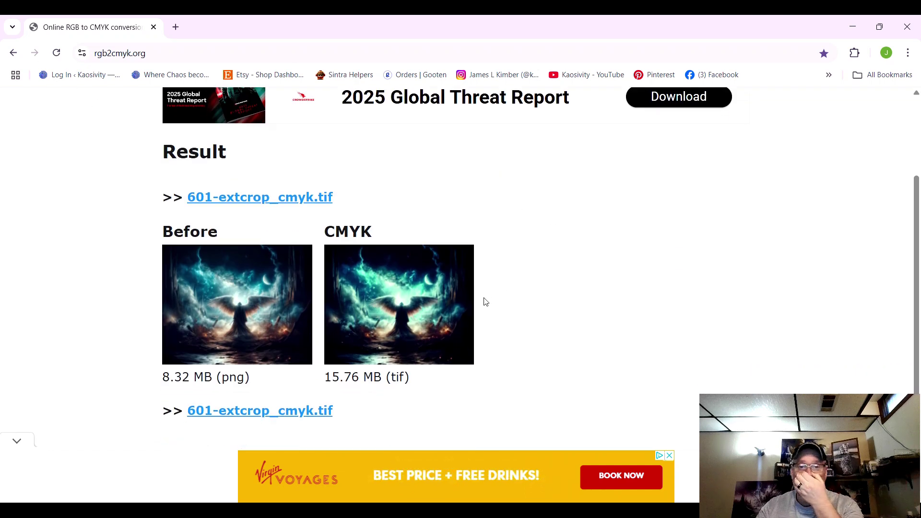
left_click(419, 306)
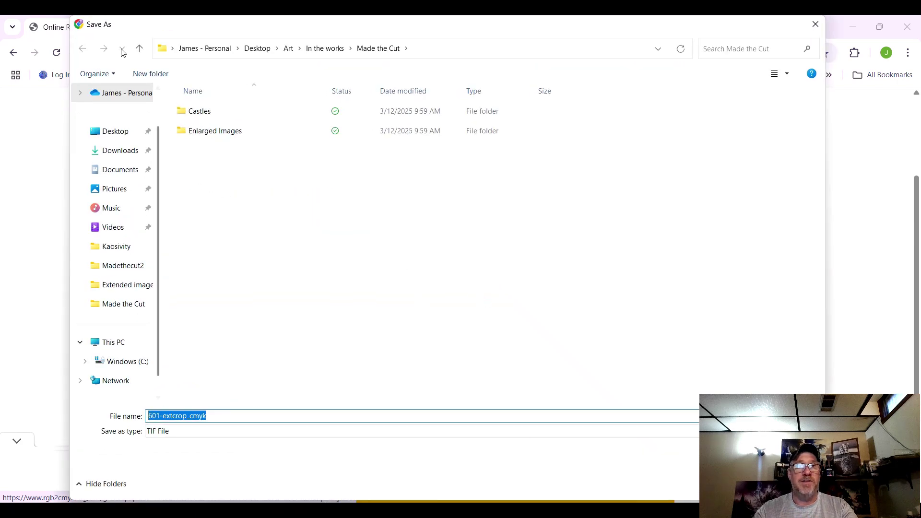
left_click(139, 49)
left_click(221, 113)
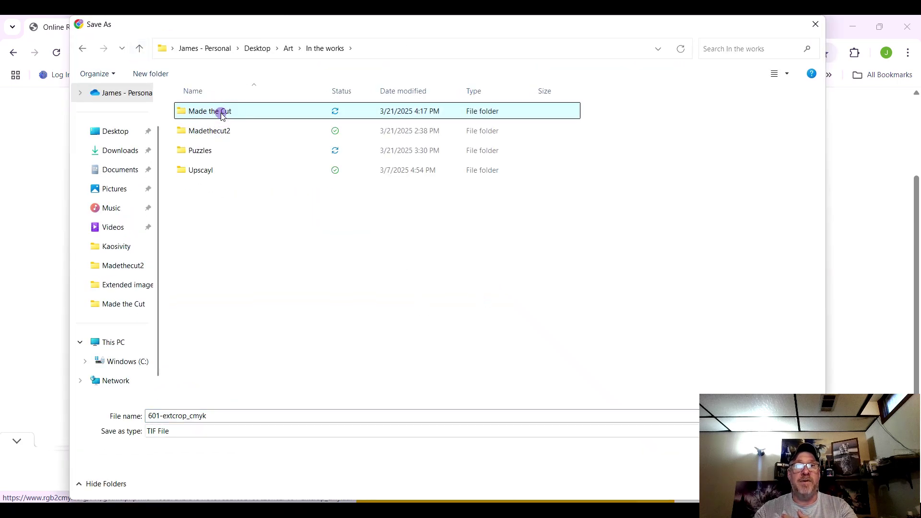
left_click(222, 113)
left_click(253, 165)
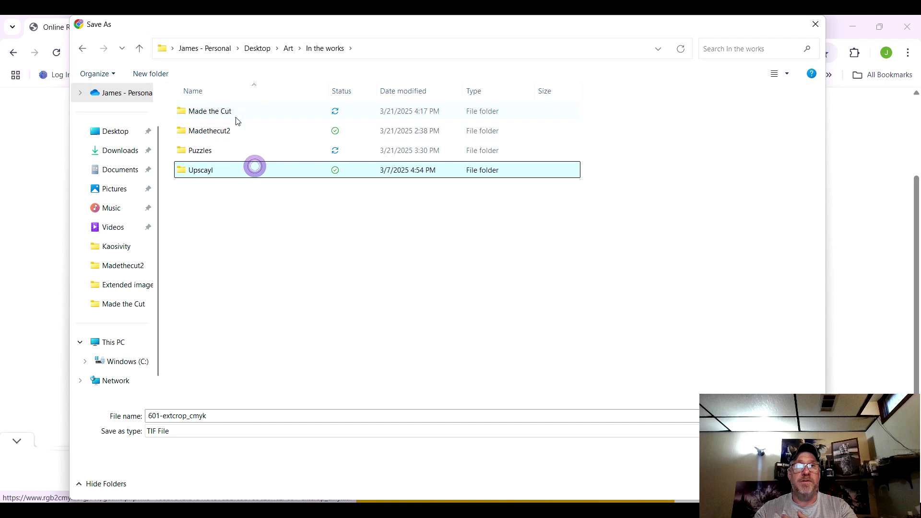
double_click(235, 113)
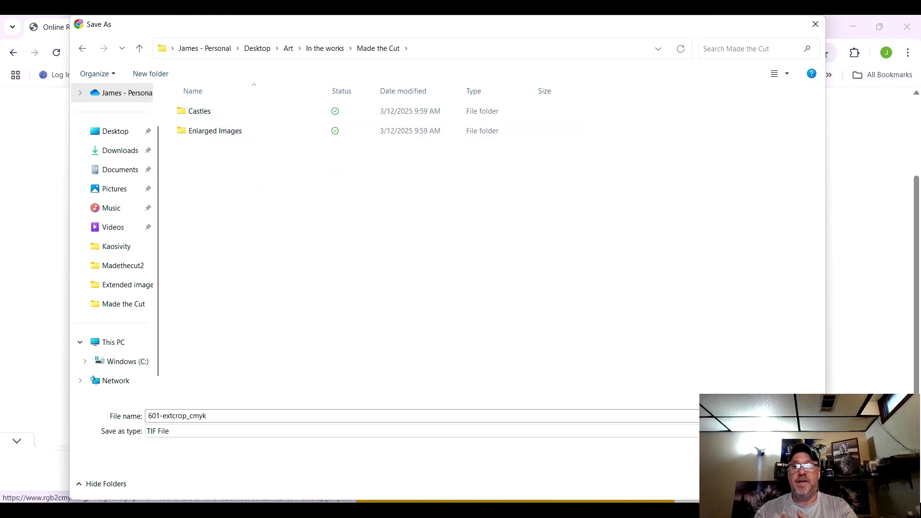
key("Return")
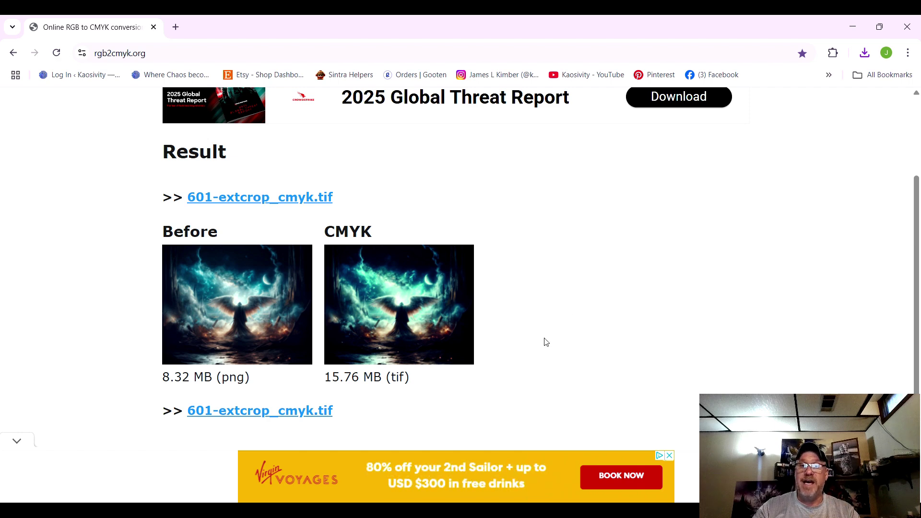
left_click(472, 510)
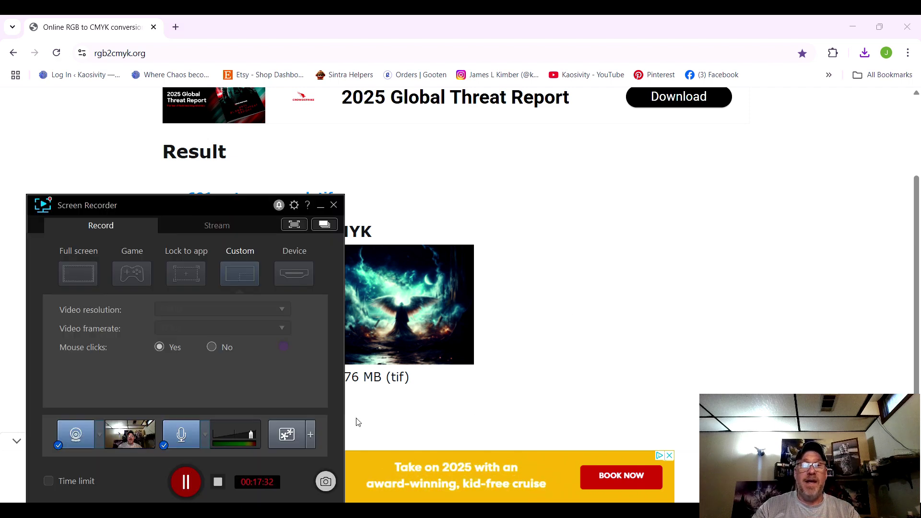